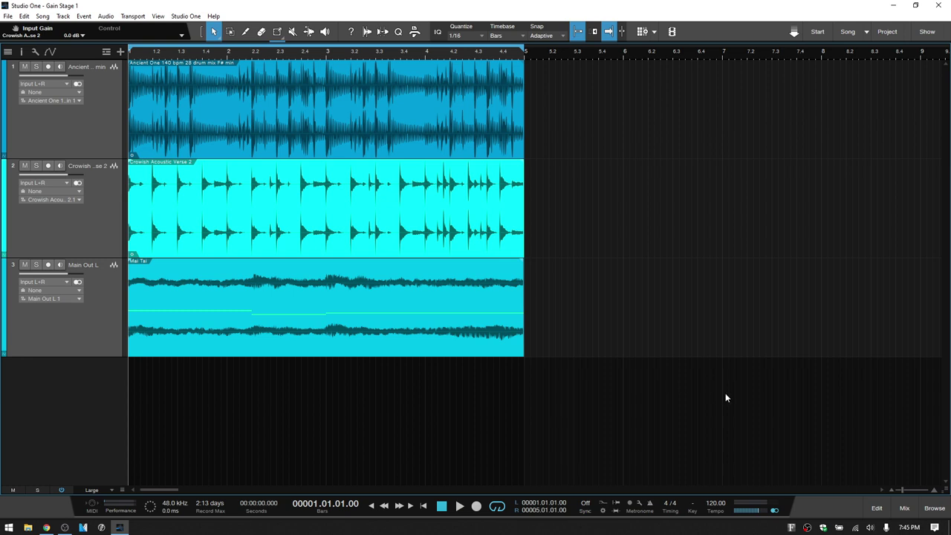
- Check the mixer console, select only the drum loop track, and view the Crowish file in the loop library
{"action": "left_click", "coordinate": [905, 507]}
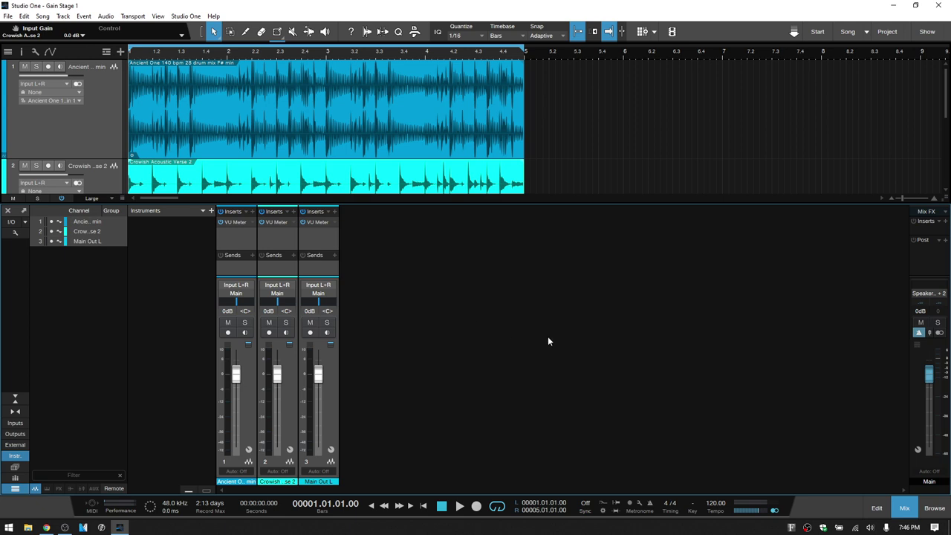
{"action": "left_click", "coordinate": [907, 508]}
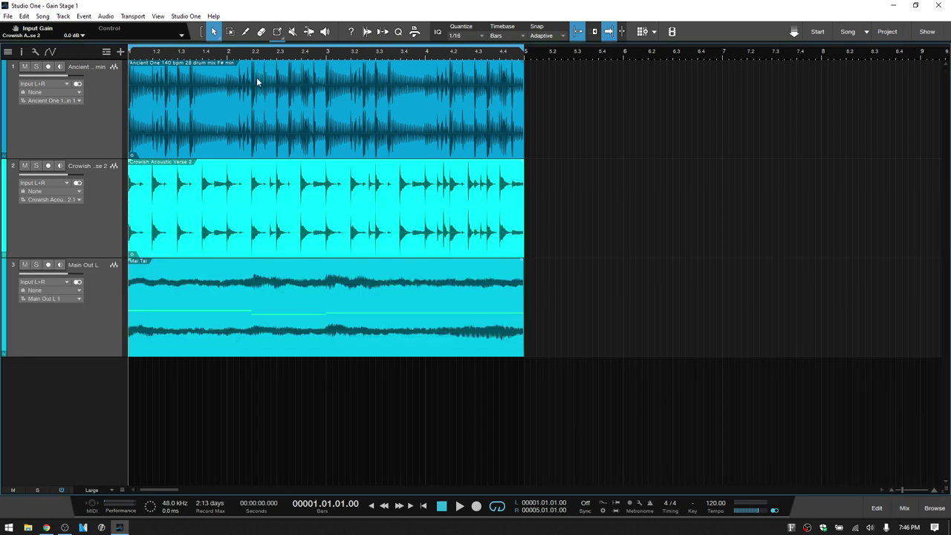
{"action": "left_click", "coordinate": [110, 125]}
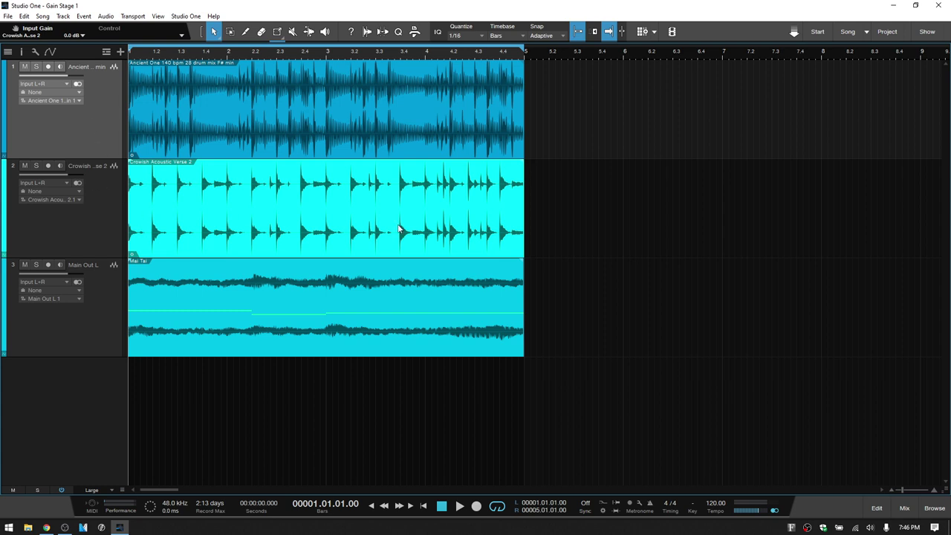
{"action": "left_click", "coordinate": [935, 508]}
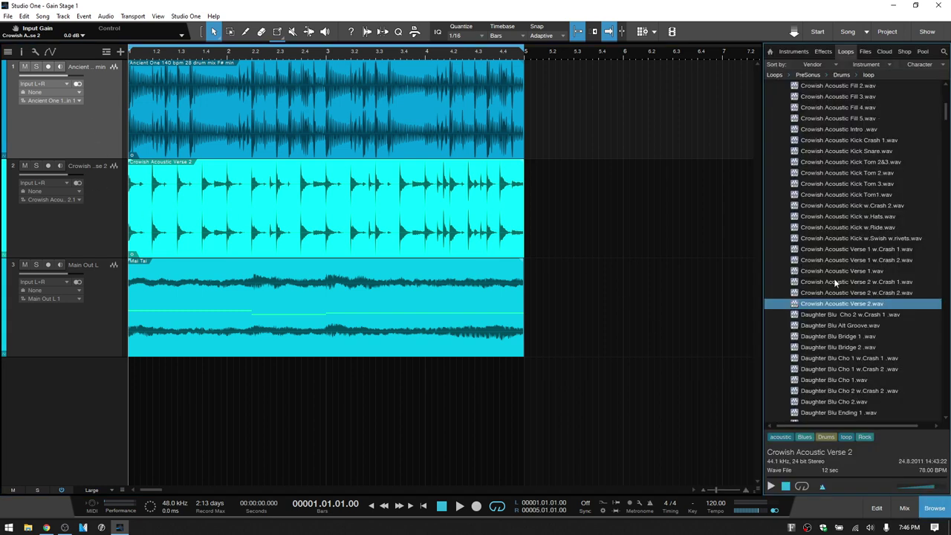
{"action": "left_click", "coordinate": [932, 510]}
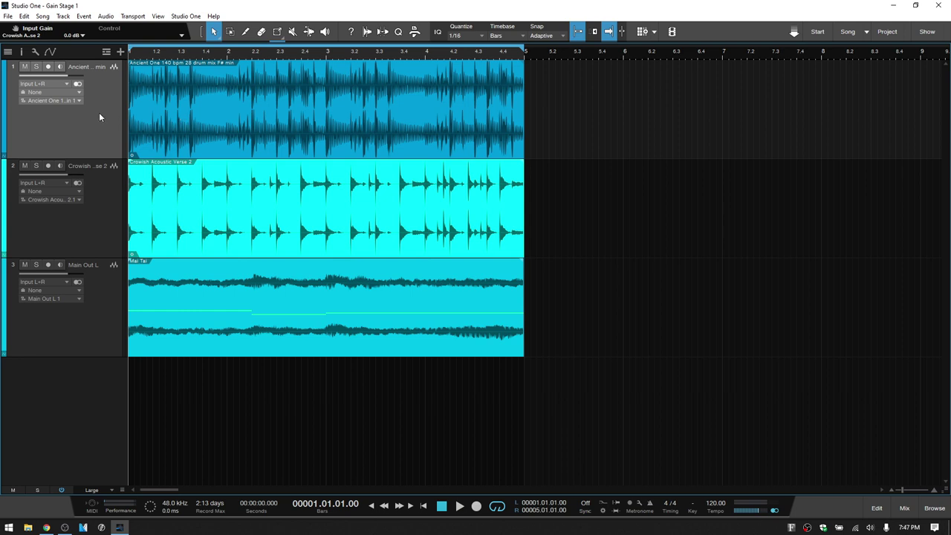
- Solo the drum loop track and start playback with the mixer console open
{"action": "left_click", "coordinate": [38, 68]}
{"action": "left_click", "coordinate": [905, 509]}
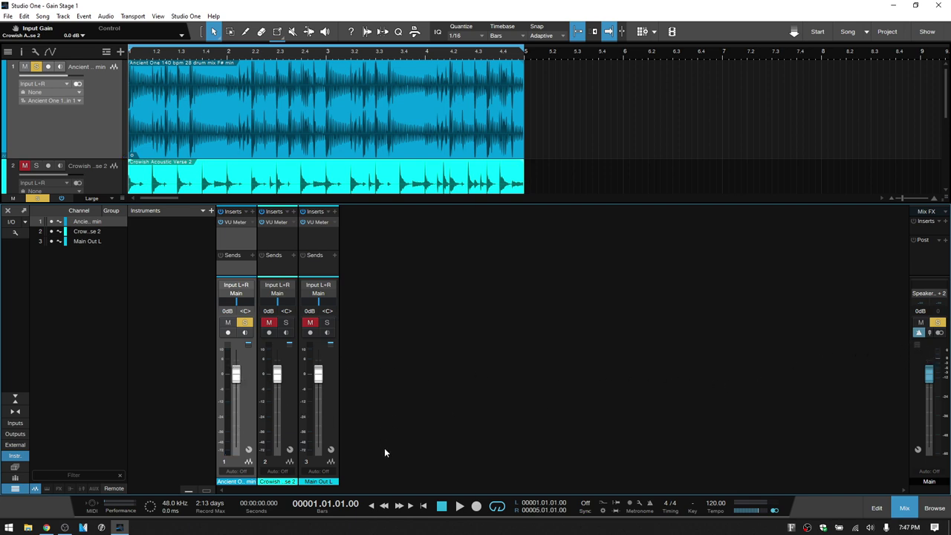
{"action": "key", "text": "space"}
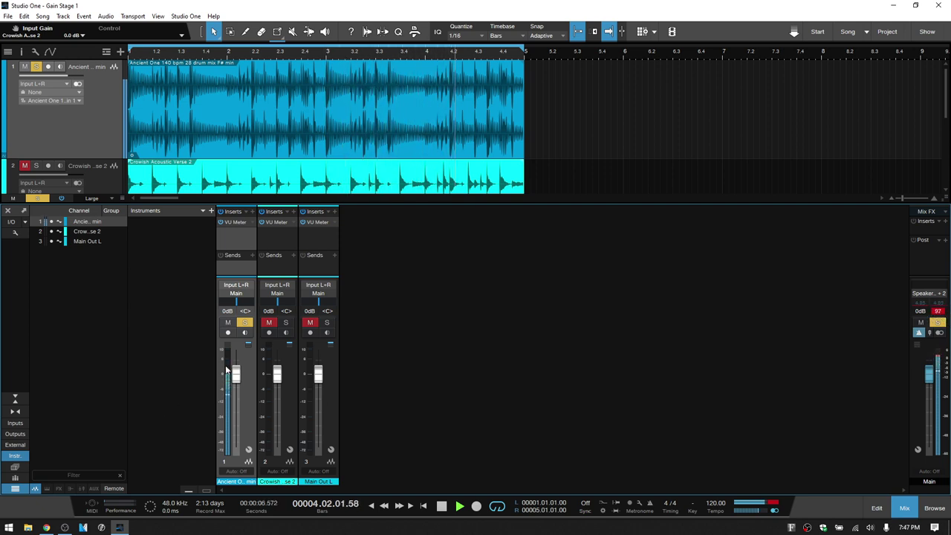
{"action": "mouse_move", "coordinate": [231, 369]}
- Solo Crowish Acoustic Verse 2 in place of the drums and clear the master clip indicator
{"action": "left_click", "coordinate": [104, 182]}
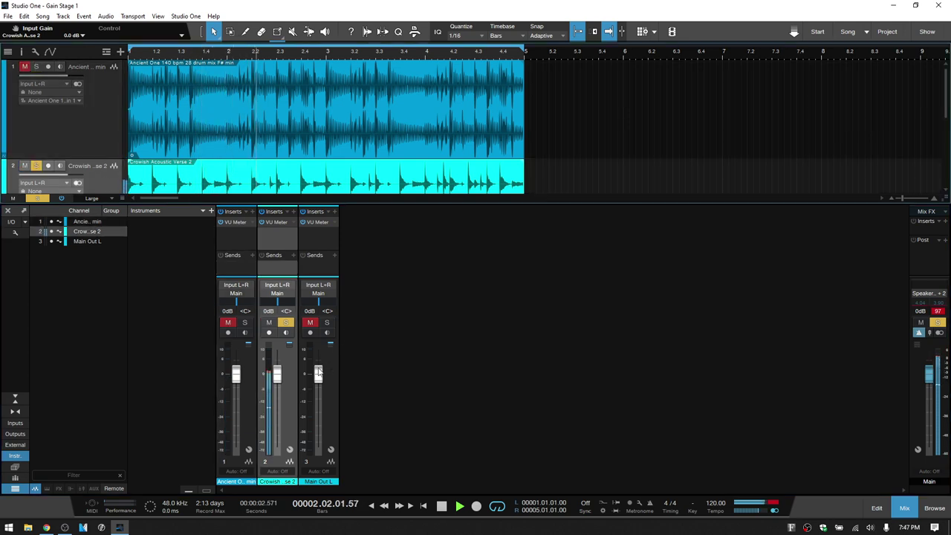
{"action": "left_click", "coordinate": [938, 312]}
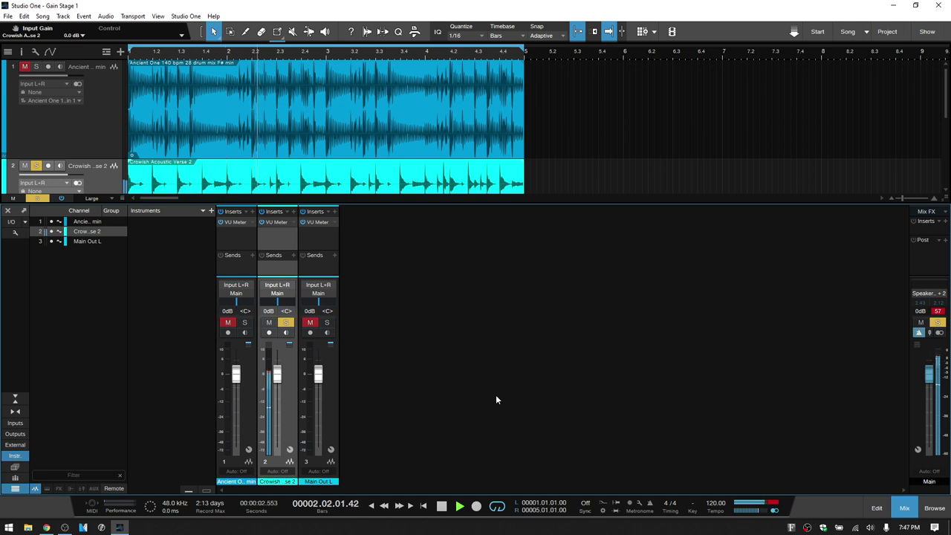
- Solo Main Out L, clear the master clip indicator, add the drum track to the solo, and stop playback
{"action": "left_click", "coordinate": [327, 408]}
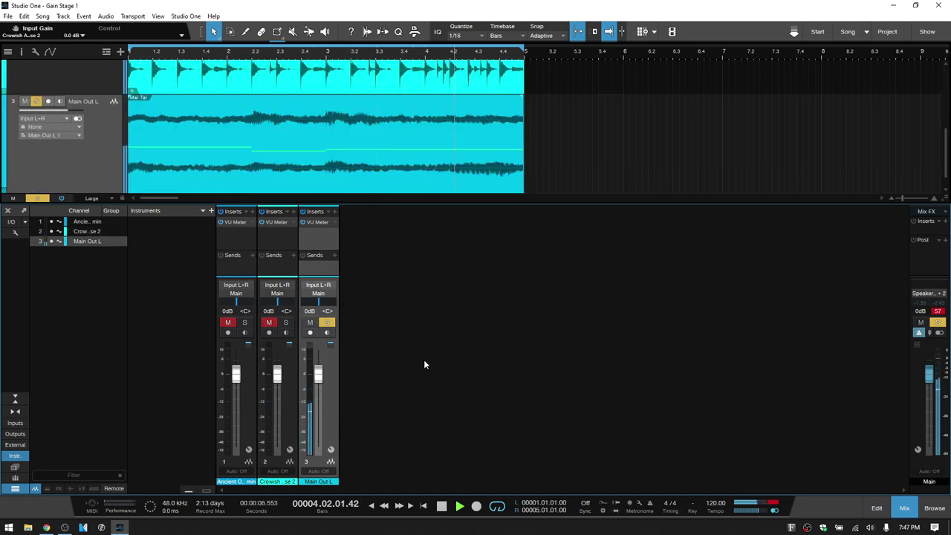
{"action": "left_click", "coordinate": [939, 313]}
{"action": "left_click", "coordinate": [244, 322]}
{"action": "left_click", "coordinate": [228, 322]}
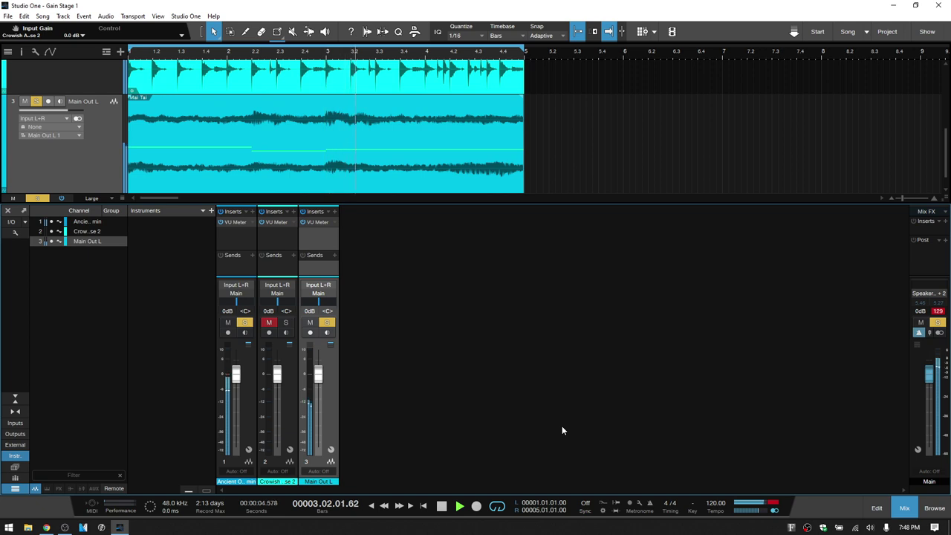
{"action": "key", "text": "space"}
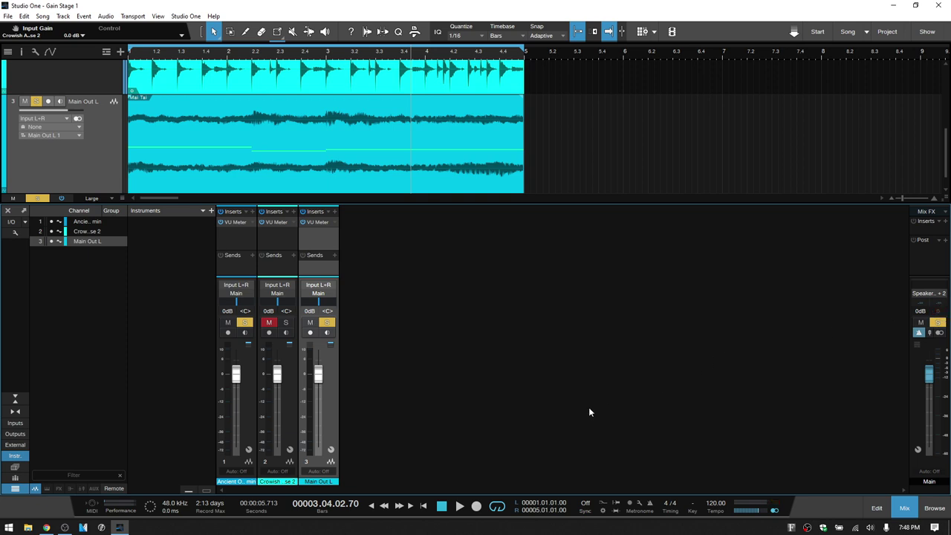
- Restart playback, set drums to -12.1 dB and Main Out L to -6.2 dB, and clear the clip indicator
{"action": "key", "text": "space"}
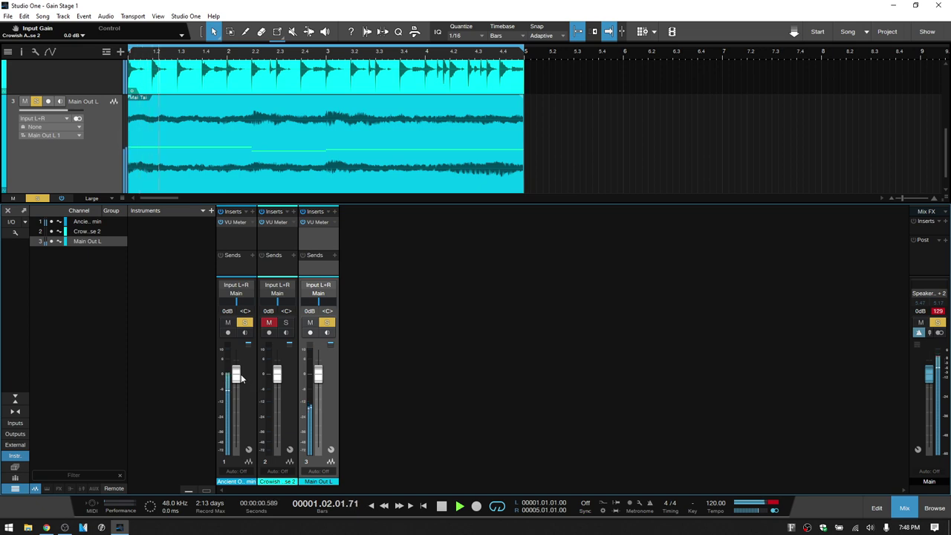
{"action": "left_click_drag", "start_coordinate": [235, 373], "coordinate": [235, 399]}
{"action": "left_click_drag", "start_coordinate": [318, 375], "coordinate": [318, 394]}
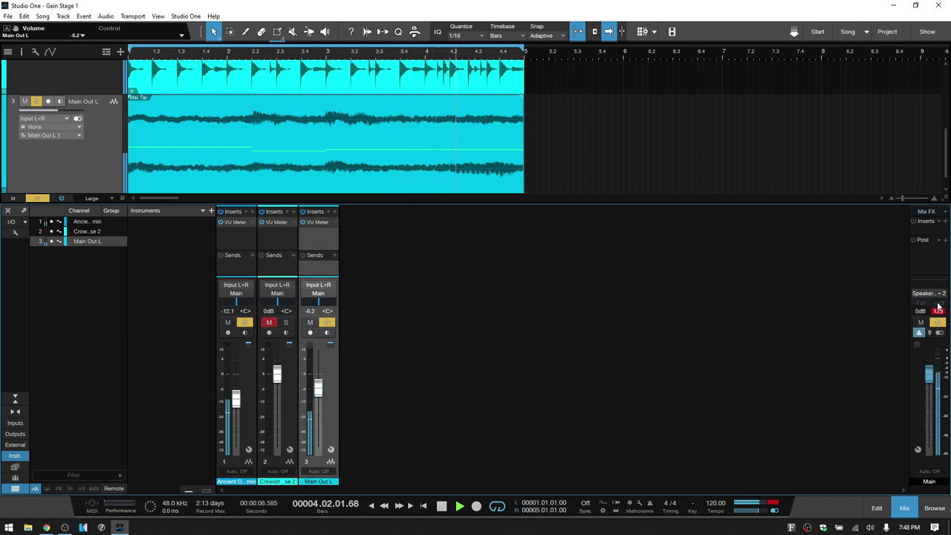
{"action": "left_click", "coordinate": [939, 313]}
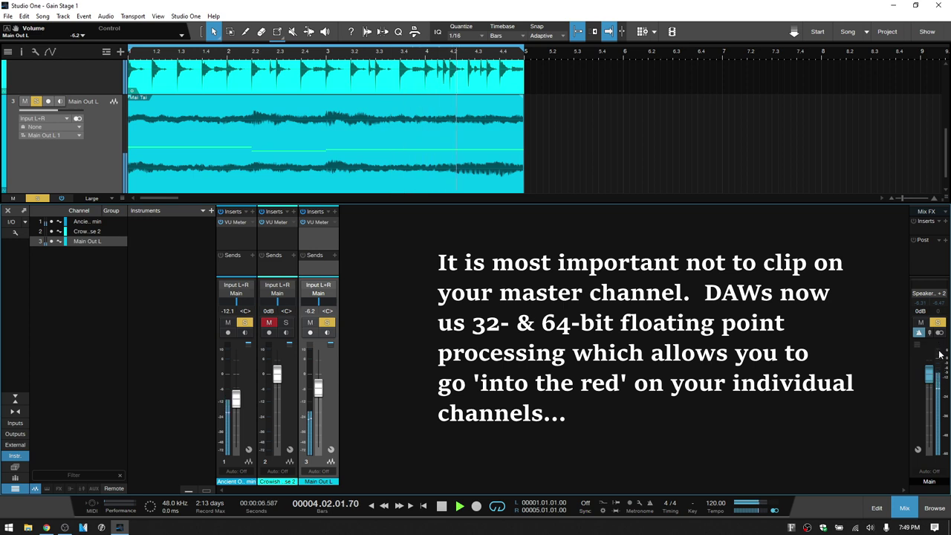
- Lower the drum fader to -19.6 dB and bring the Main Out L fader down to around -32.3 dB
{"action": "left_click_drag", "start_coordinate": [318, 388], "coordinate": [318, 403]}
{"action": "left_click_drag", "start_coordinate": [236, 400], "coordinate": [236, 411]}
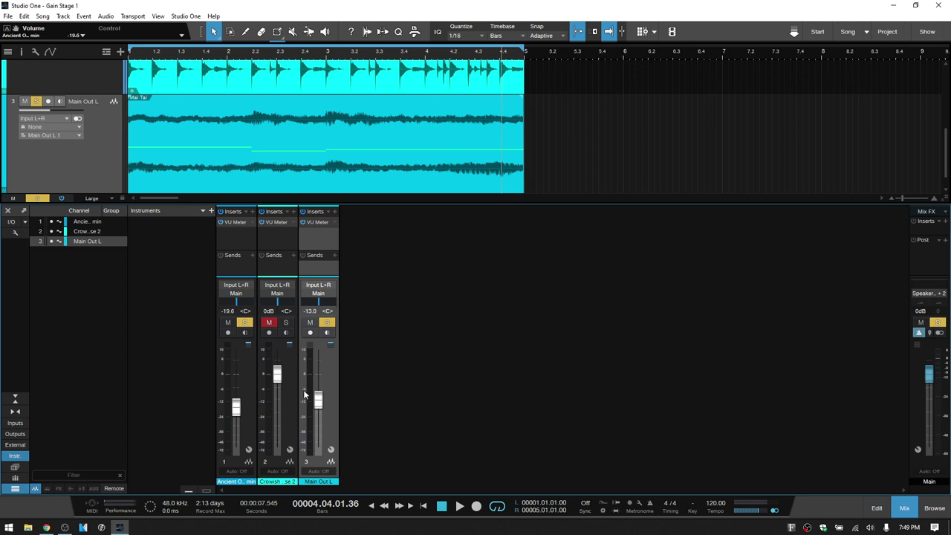
{"action": "left_click_drag", "start_coordinate": [318, 401], "coordinate": [317, 422]}
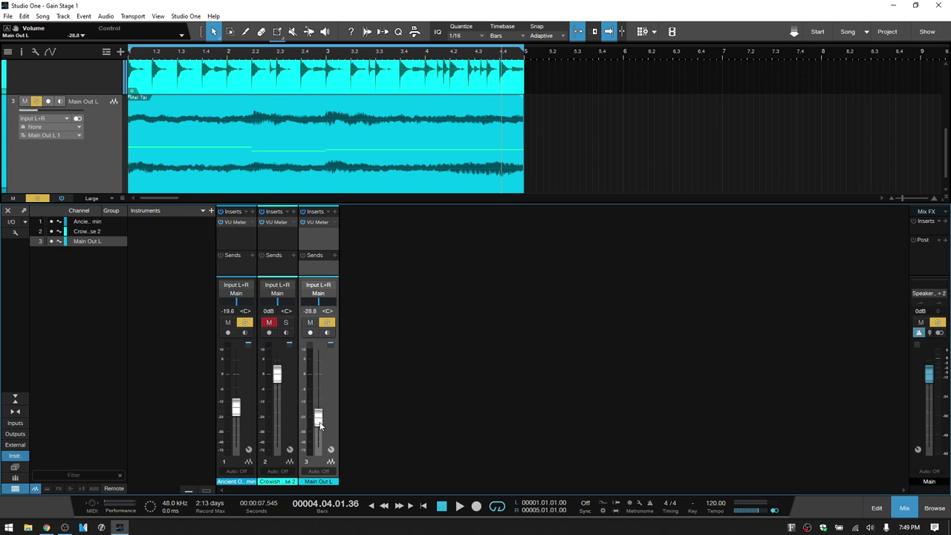
{"action": "mouse_move", "coordinate": [319, 426]}
{"action": "left_mouse_down"}
{"action": "mouse_move", "coordinate": [318, 442]}
{"action": "mouse_move", "coordinate": [318, 415]}
{"action": "mouse_move", "coordinate": [318, 435]}
{"action": "left_mouse_up"}
- Nudge Main Out L to about -35.4 dB and lower the Crowish fader to -28.8 dB
{"action": "left_click_drag", "start_coordinate": [318, 435], "coordinate": [317, 433]}
{"action": "left_click_drag", "start_coordinate": [278, 376], "coordinate": [235, 417]}
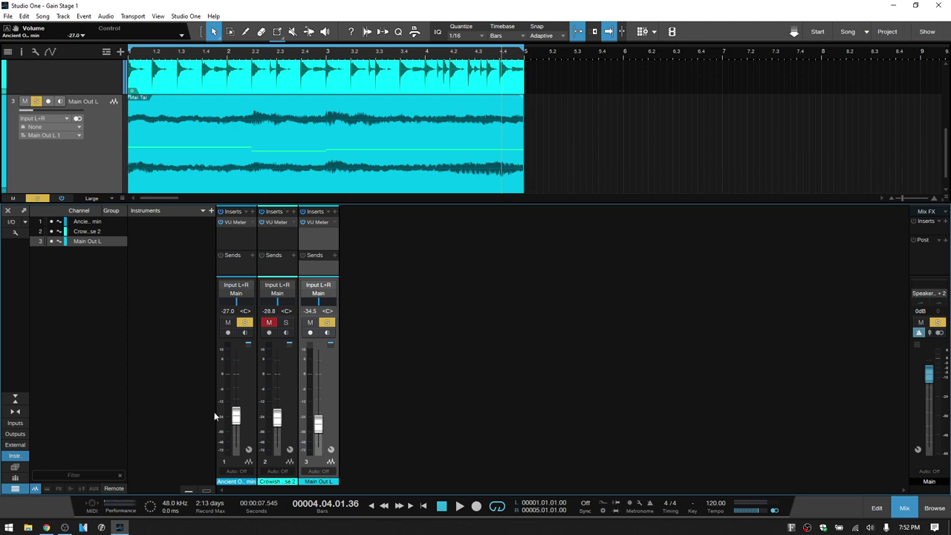
- Reset the drum, Crowish and Main Out L faders to 0 dB
{"action": "left_click", "coordinate": [235, 416], "text": "alt"}
{"action": "left_click", "coordinate": [276, 418], "text": "alt"}
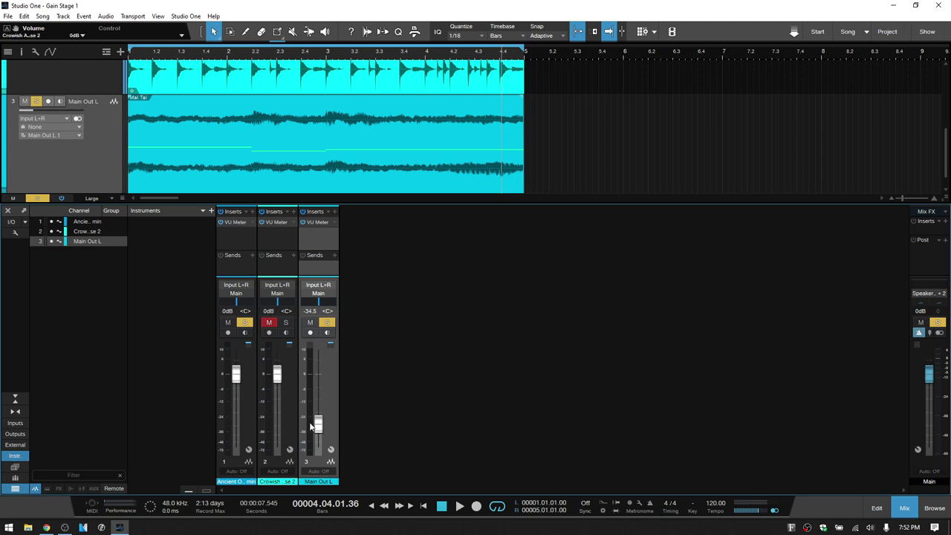
{"action": "left_click", "coordinate": [316, 425], "text": "alt"}
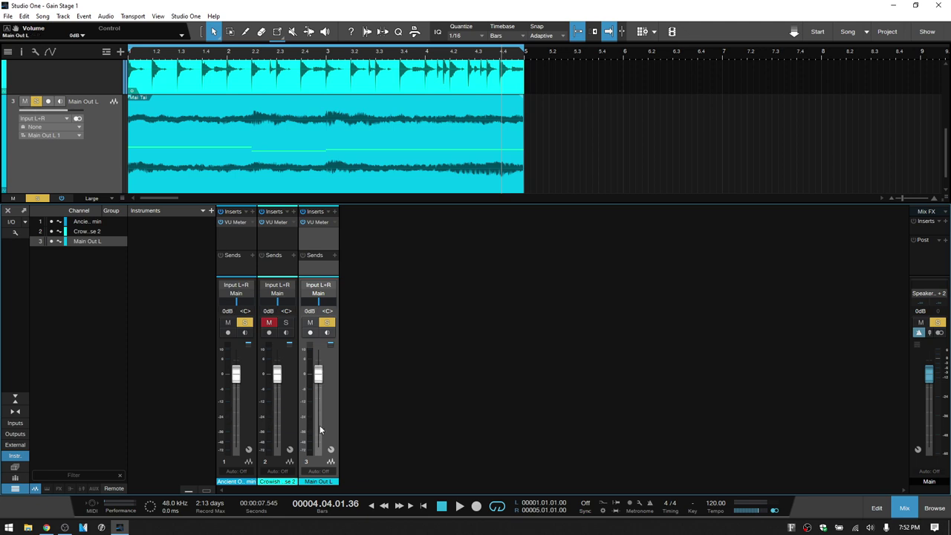
- Unsolo and mute the drum track, then play Main Out L alone from the song start
{"action": "left_click", "coordinate": [227, 321]}
{"action": "left_click", "coordinate": [244, 322]}
{"action": "key", "text": "Home"}
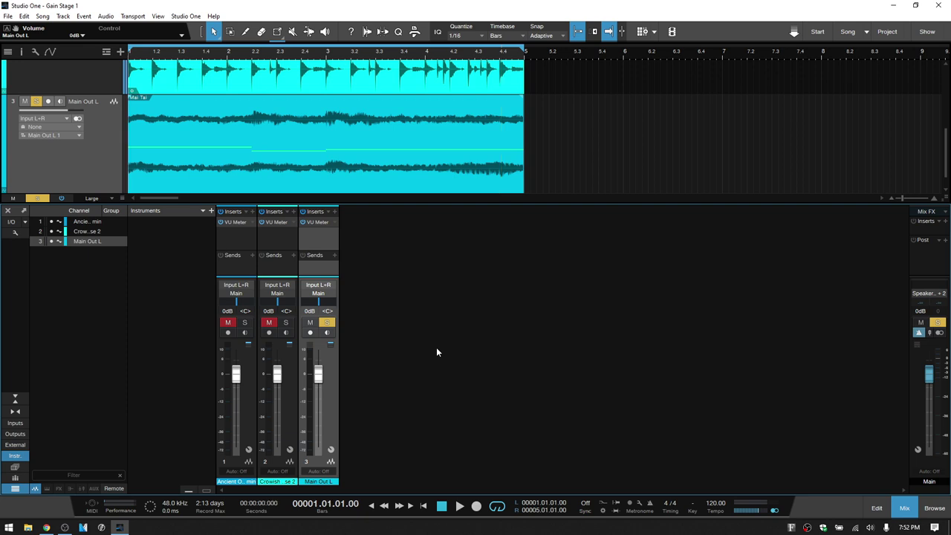
{"action": "key", "text": "space"}
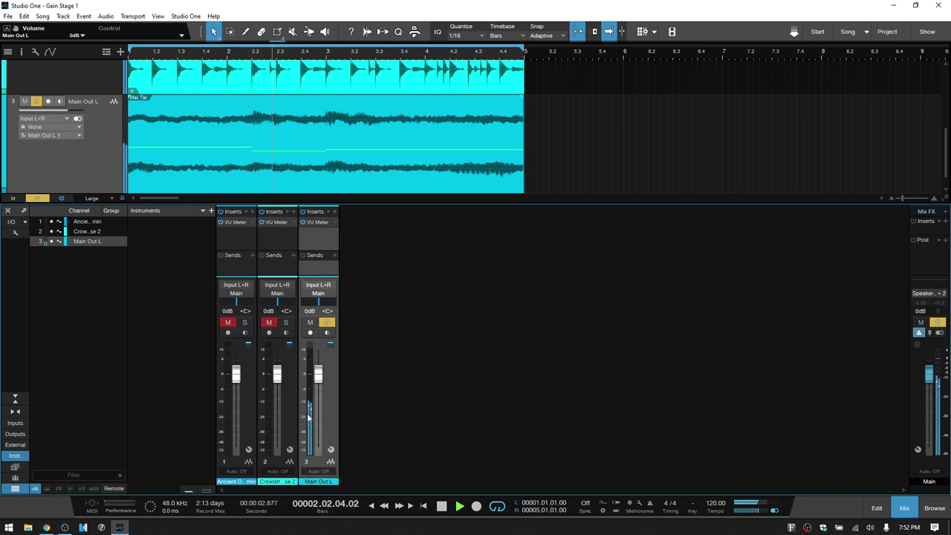
{"action": "mouse_move", "coordinate": [311, 414]}
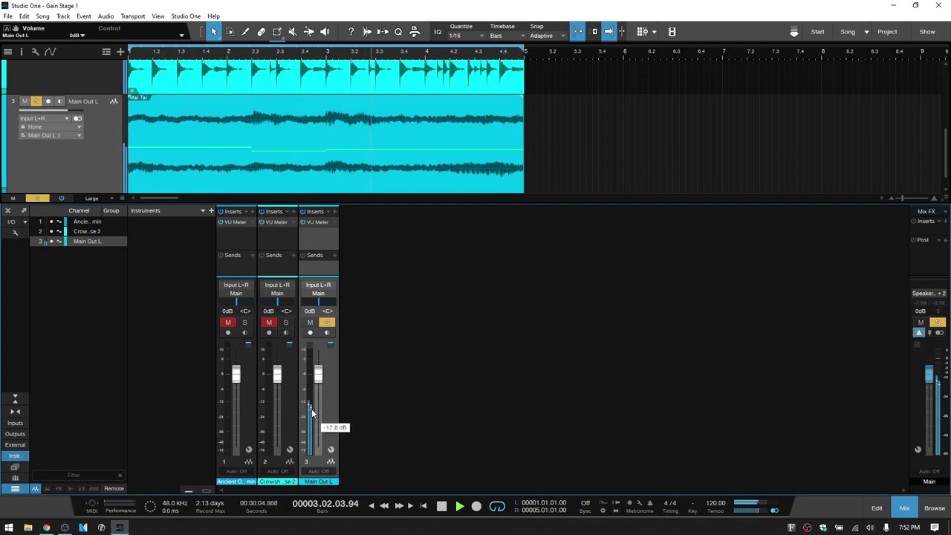
- Set the Main Out L meter's RMS Length to 1.8 s
{"action": "right_click", "coordinate": [311, 412]}
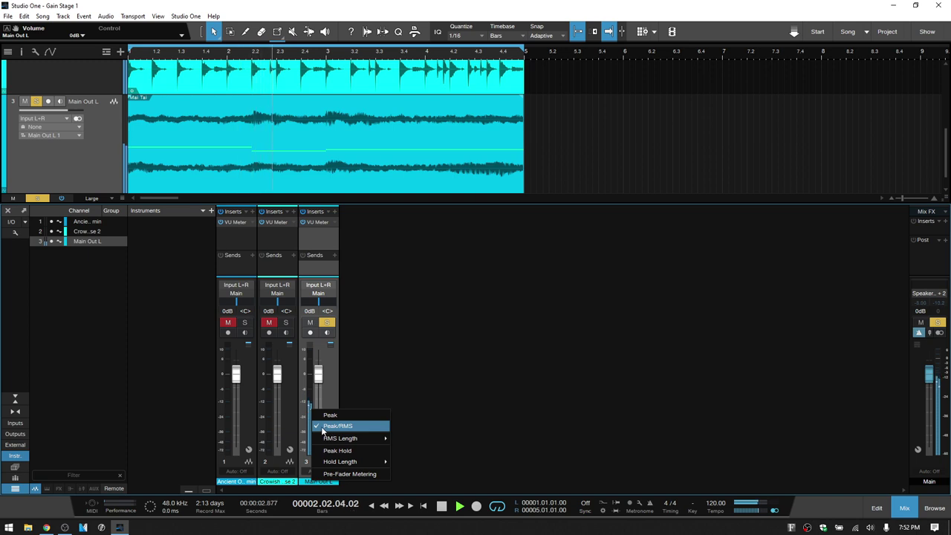
{"action": "mouse_move", "coordinate": [335, 439]}
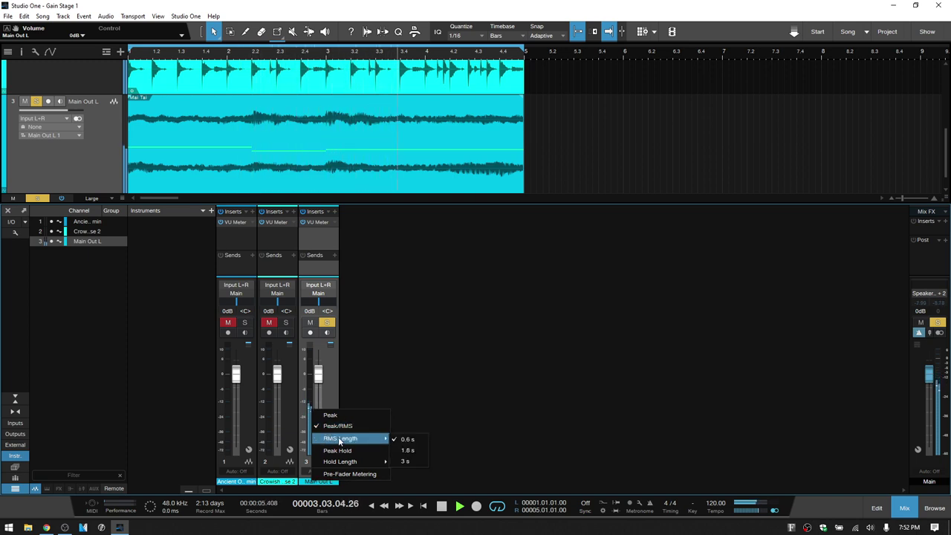
{"action": "left_click", "coordinate": [411, 451]}
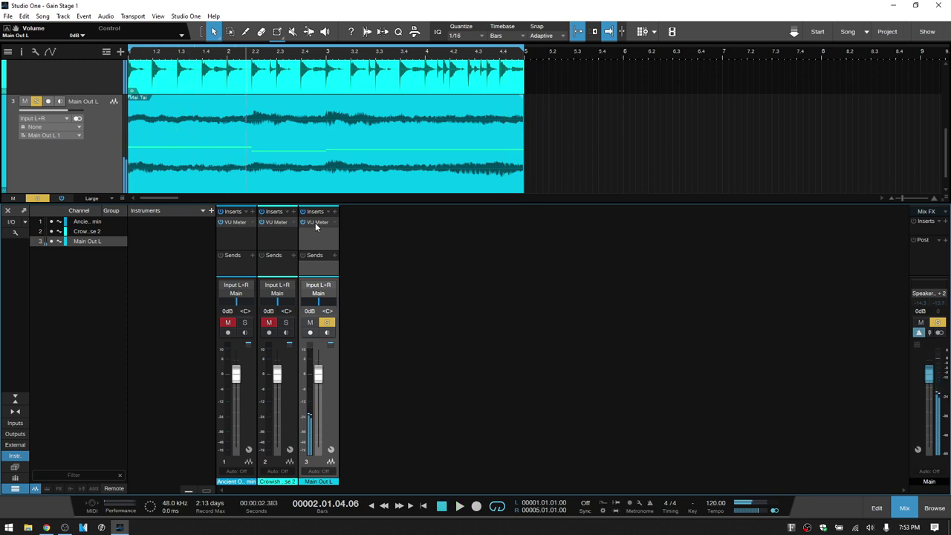
- Open the Main Out L channel's VU Meter insert window
{"action": "left_click", "coordinate": [315, 223]}
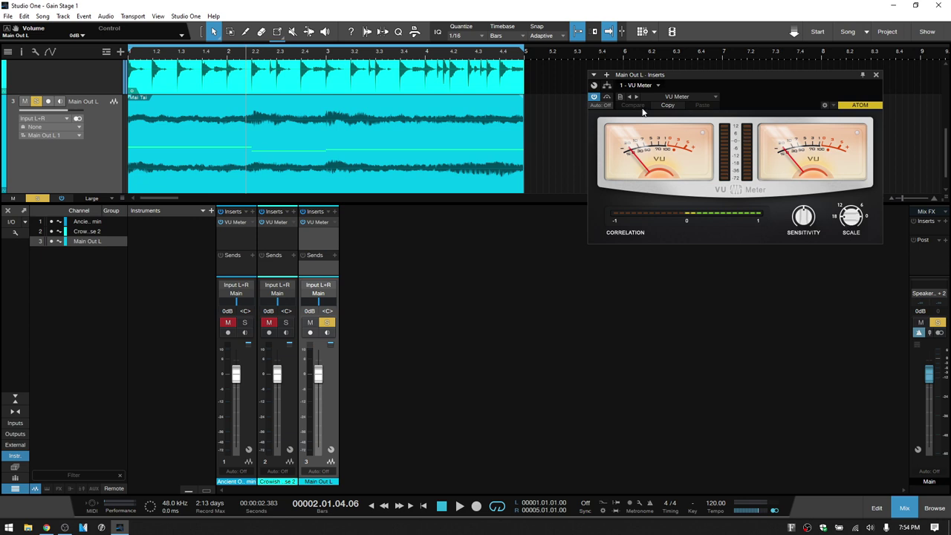
- Use the VU Meter preset menu's Store as Default Preset to save its current settings
{"action": "left_click", "coordinate": [622, 97]}
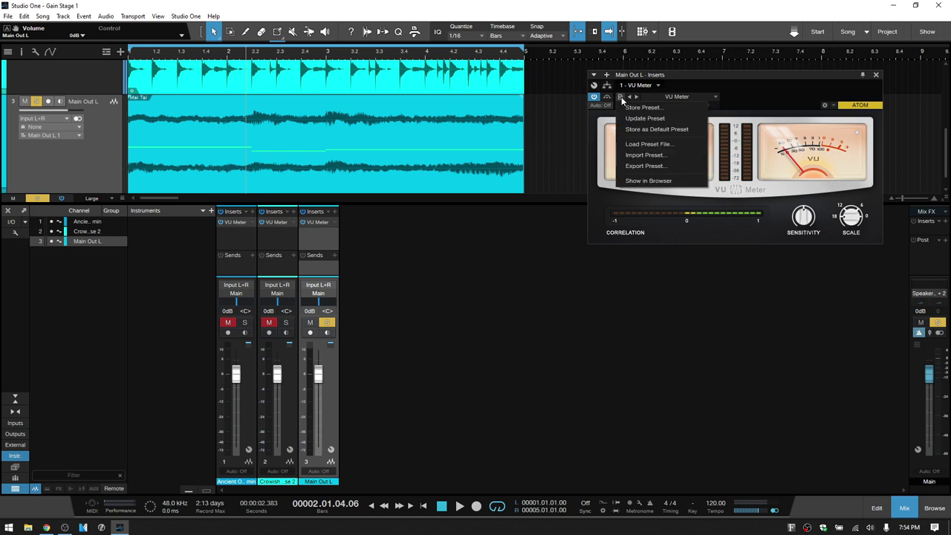
{"action": "left_click", "coordinate": [663, 130]}
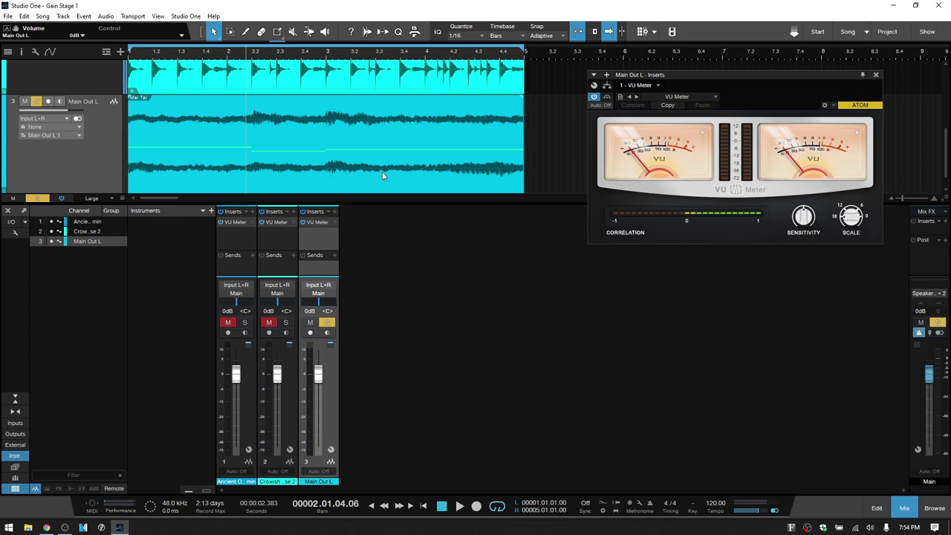
- While the song plays, set the Main Out L event volume to about -1.8 dB, then stop playback
{"action": "left_click", "coordinate": [356, 165]}
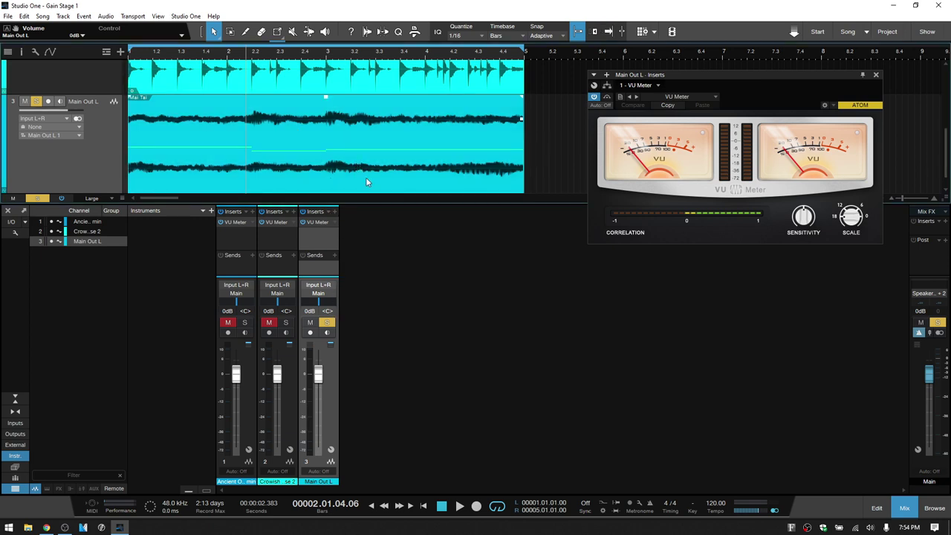
{"action": "key", "text": "space"}
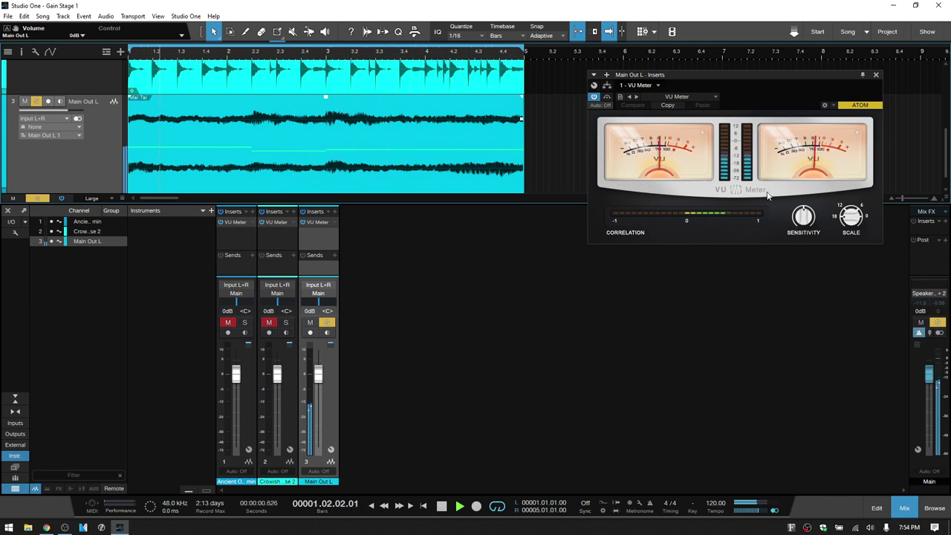
{"action": "left_click", "coordinate": [326, 98]}
{"action": "left_click_drag", "start_coordinate": [326, 99], "coordinate": [326, 107]}
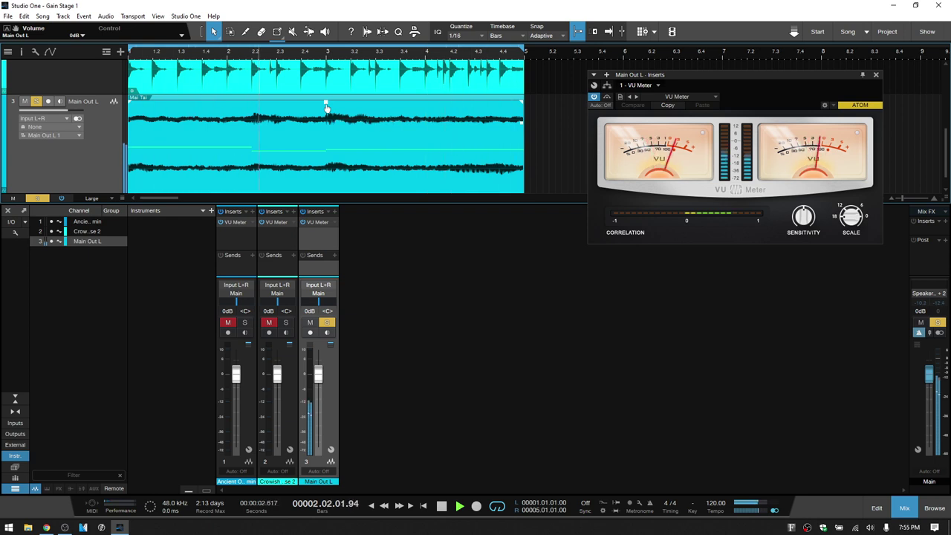
{"action": "left_click_drag", "start_coordinate": [326, 108], "coordinate": [326, 104]}
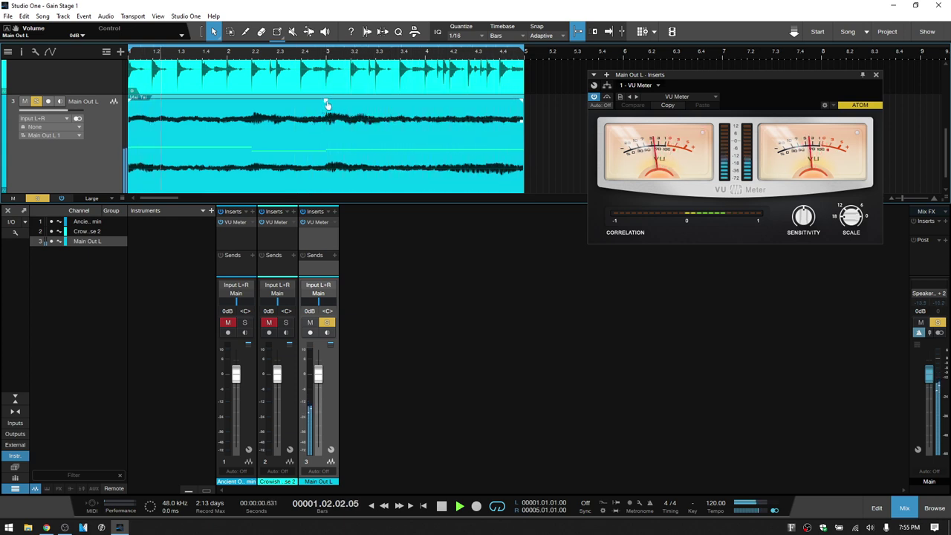
{"action": "key", "text": "space"}
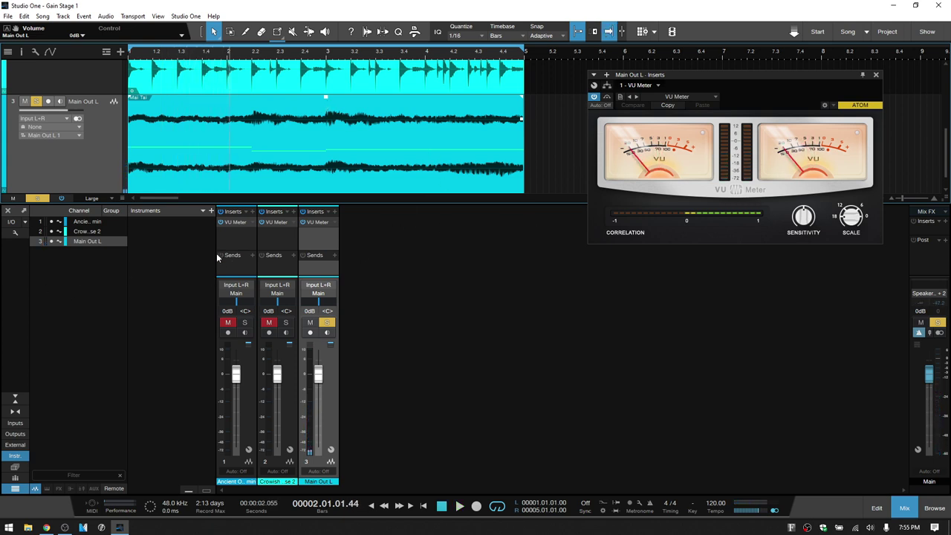
- Show the input controls on all mixer channels
{"action": "left_click", "coordinate": [14, 235]}
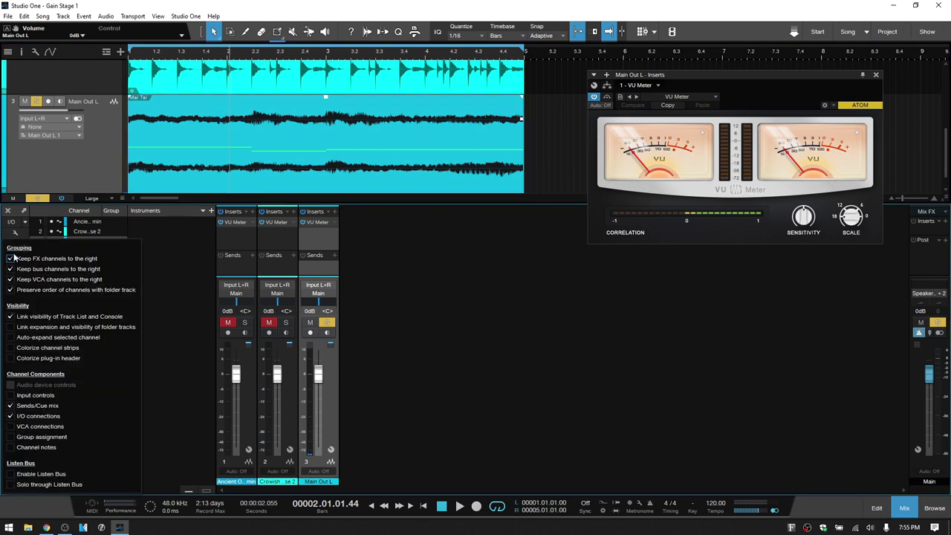
{"action": "left_click", "coordinate": [10, 395]}
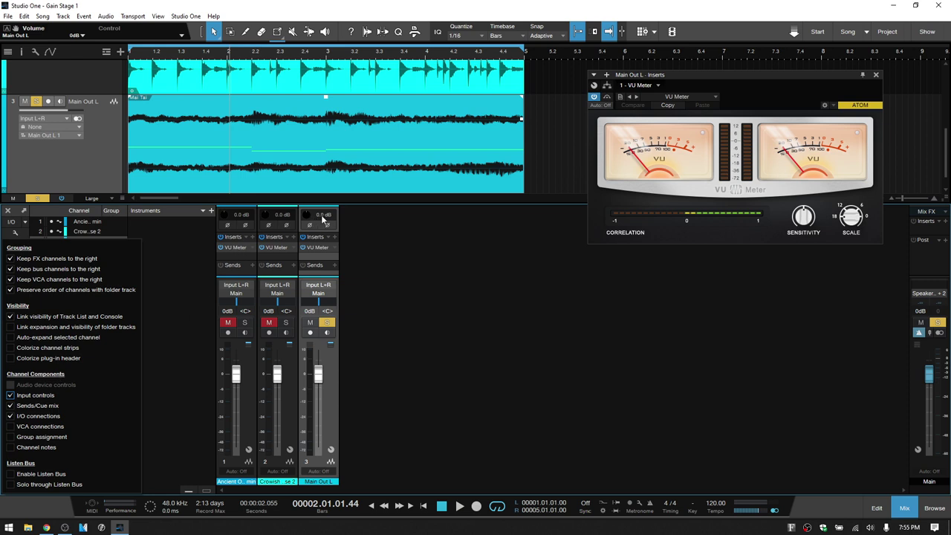
{"action": "key", "text": "ctrl+z"}
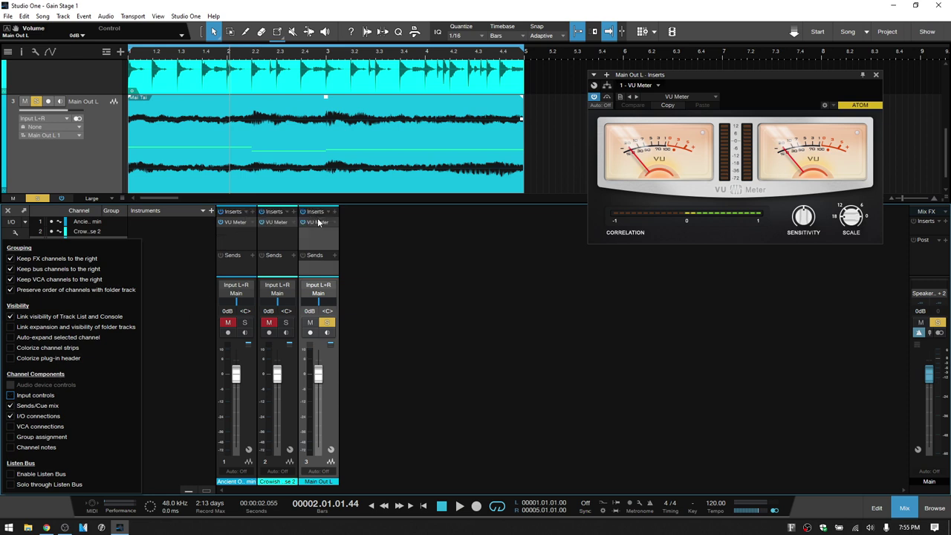
{"action": "left_click", "coordinate": [383, 277]}
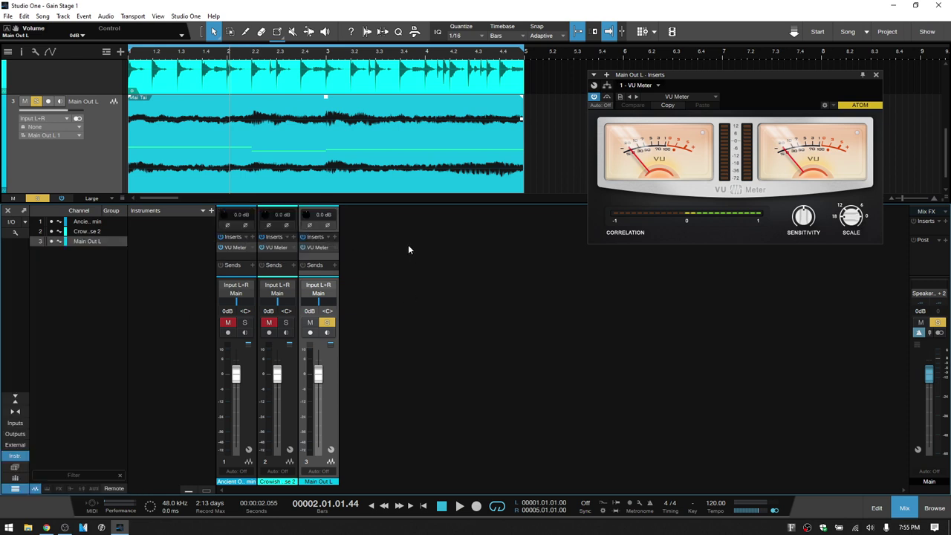
- During playback, lower the Main Out L channel's input gain to -1.7 dB
{"action": "key", "text": "space"}
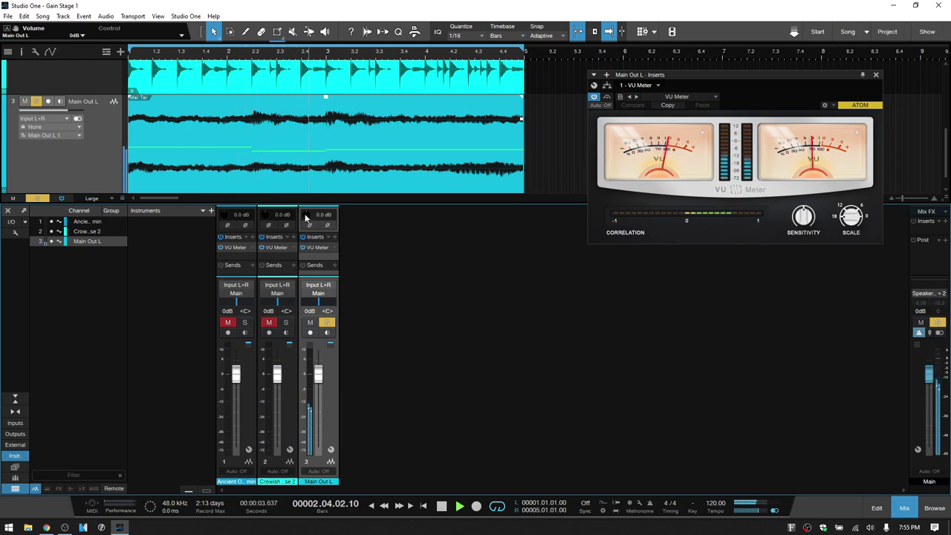
{"action": "mouse_move", "coordinate": [305, 217]}
{"action": "left_mouse_down"}
{"action": "mouse_move", "coordinate": [306, 228]}
{"action": "mouse_move", "coordinate": [307, 216]}
{"action": "left_mouse_up"}
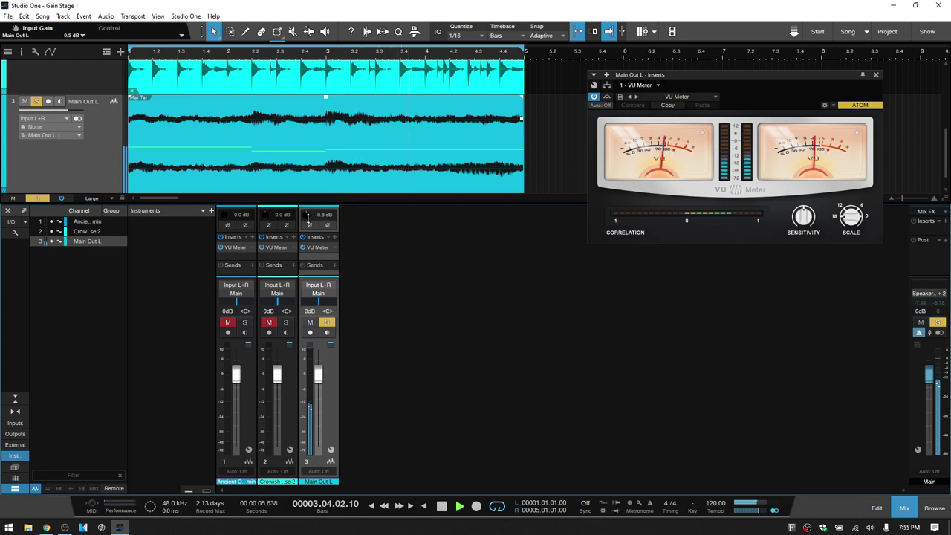
{"action": "left_click_drag", "start_coordinate": [308, 217], "coordinate": [308, 219]}
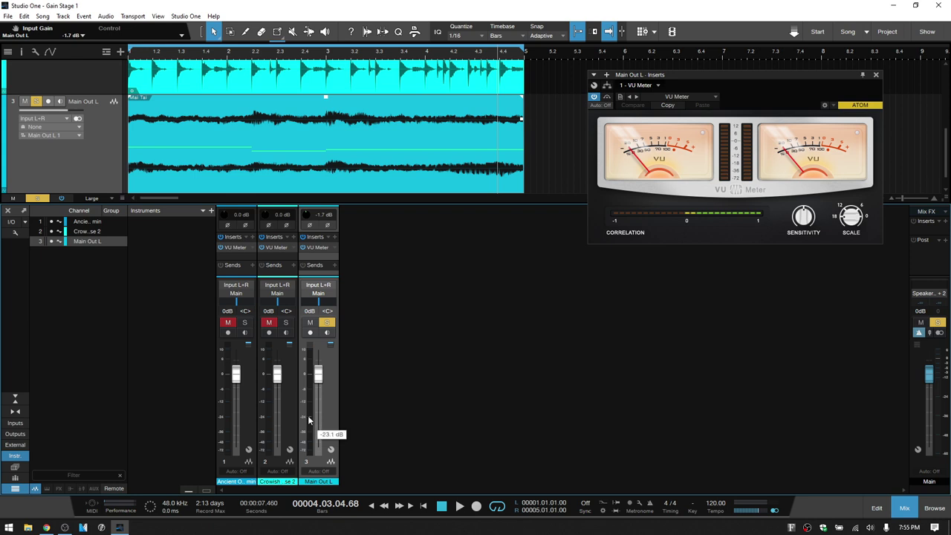
- Solo the Crowish Acoustic Verse 2 track instead of Main Out L and start playback
{"action": "left_click", "coordinate": [248, 411]}
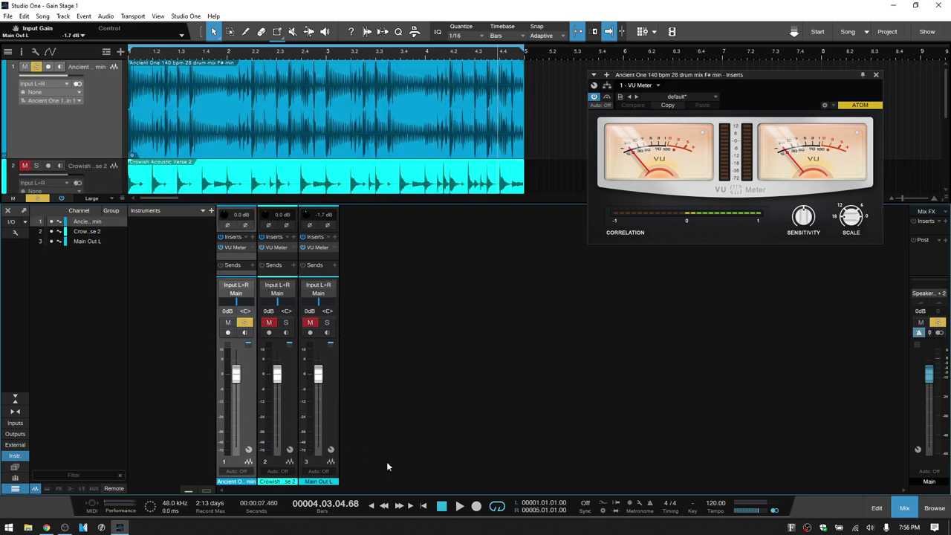
{"action": "scroll", "coordinate": [398, 127], "scroll_direction": "down", "scroll_amount": 2}
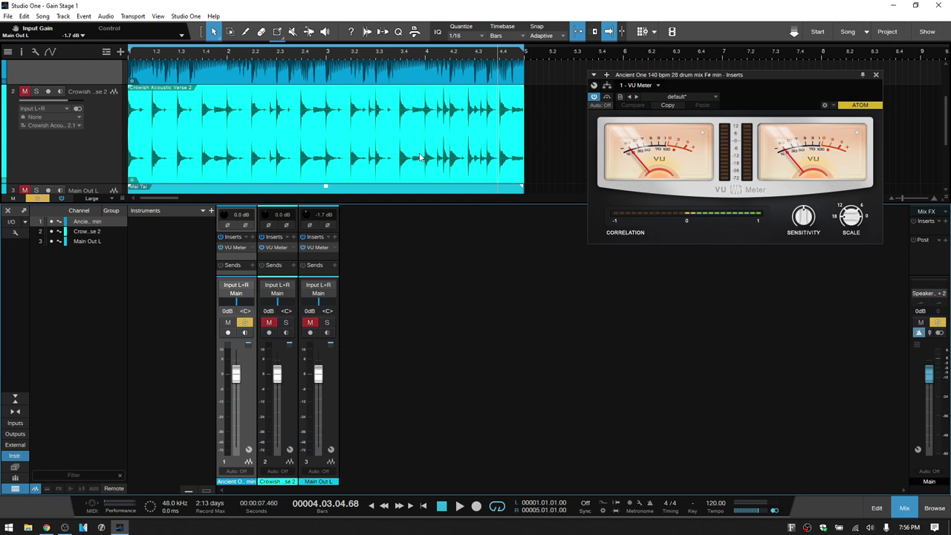
{"action": "left_click", "coordinate": [102, 156]}
{"action": "key", "text": "space"}
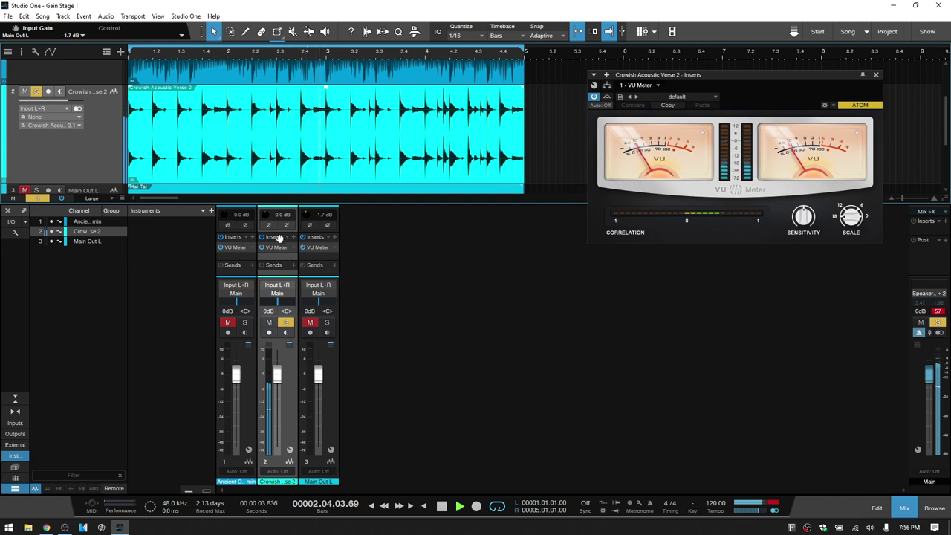
- Bring the Crowish Acoustic Verse 2 channel's input gain down to -5.5 dB
{"action": "mouse_move", "coordinate": [264, 214]}
{"action": "left_mouse_down"}
{"action": "mouse_move", "coordinate": [265, 226]}
{"action": "mouse_move", "coordinate": [264, 215]}
{"action": "left_mouse_up"}
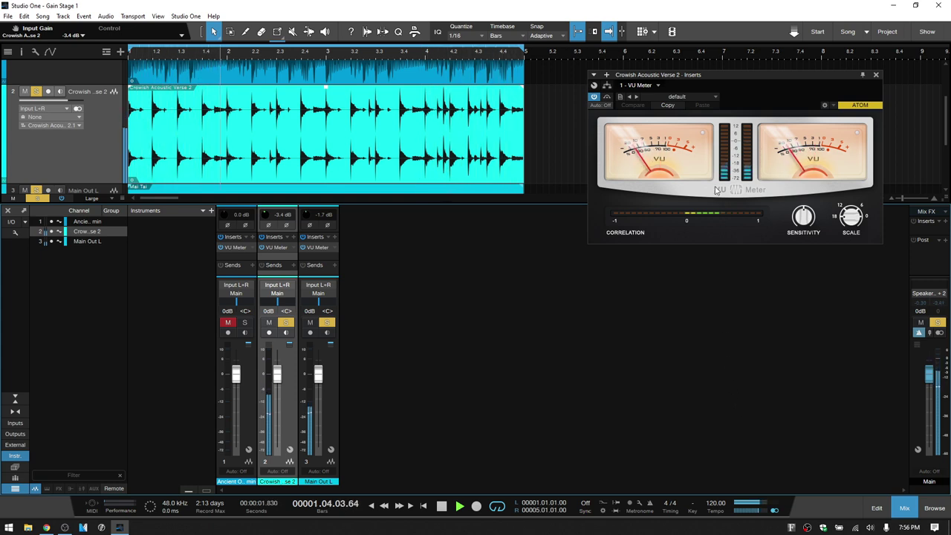
{"action": "scroll", "coordinate": [265, 217], "scroll_direction": "down", "scroll_amount": 5}
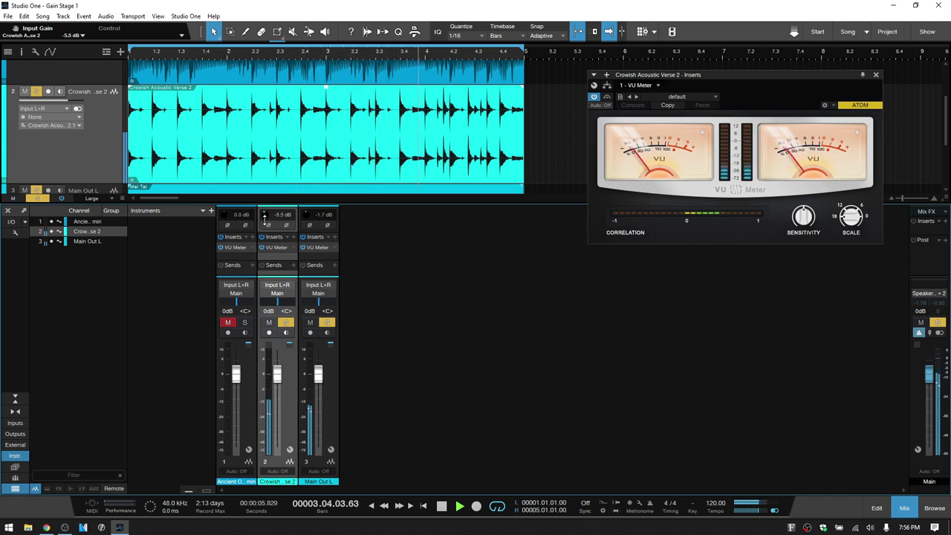
{"action": "scroll", "coordinate": [264, 217], "scroll_direction": "down", "scroll_amount": 3}
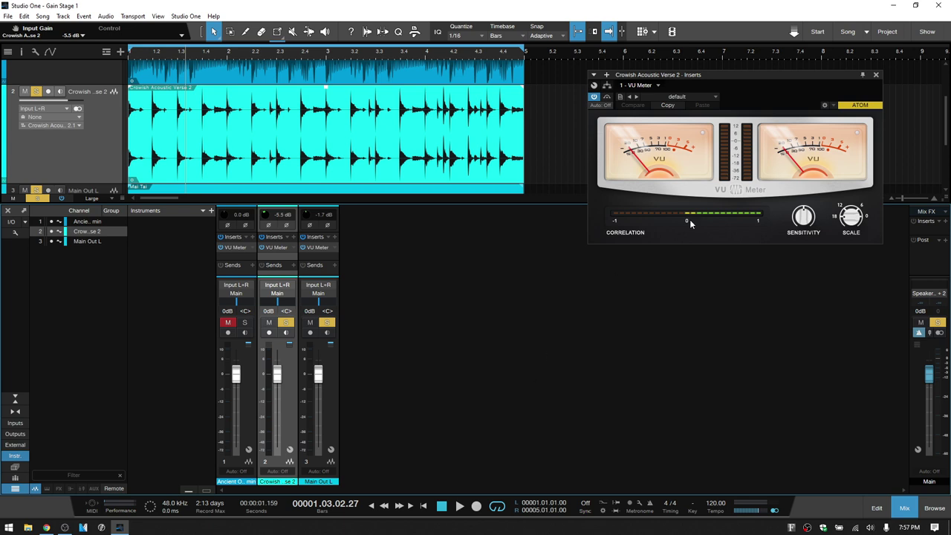
- Close the VU Meter window and switch to the Gain Stage 2 song
{"action": "left_click", "coordinate": [876, 77]}
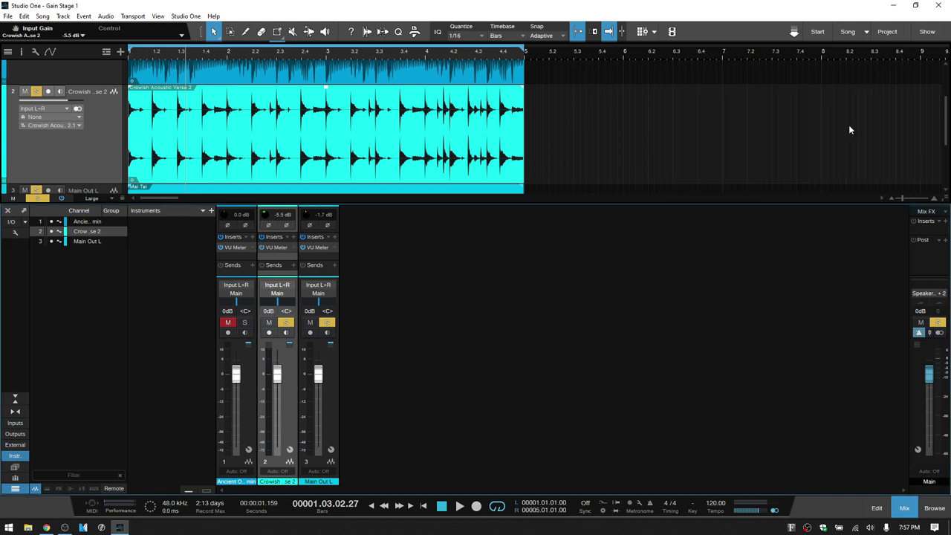
{"action": "left_click", "coordinate": [868, 33]}
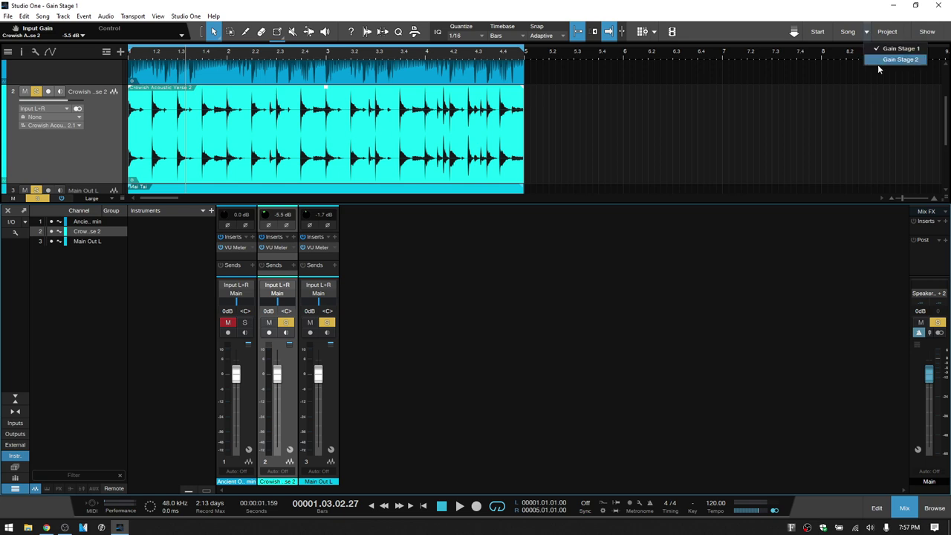
{"action": "left_click", "coordinate": [900, 60]}
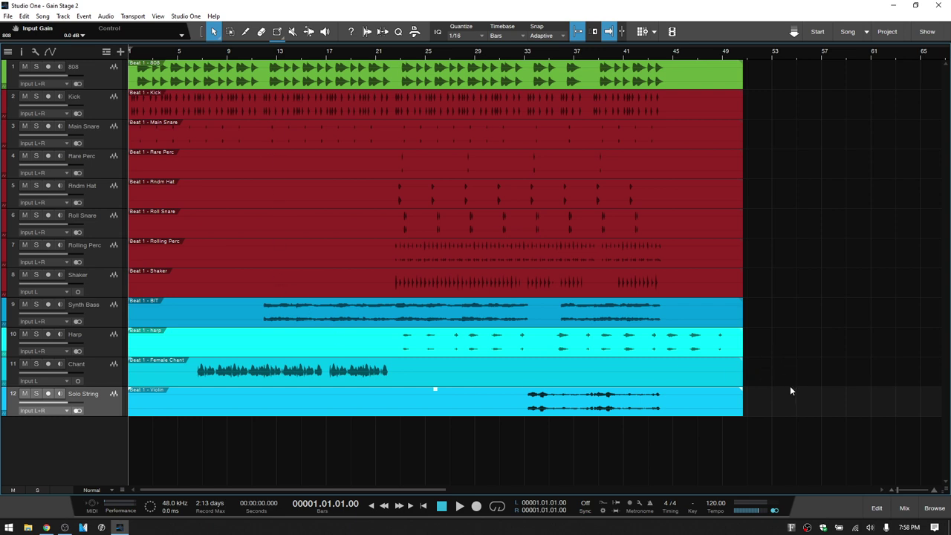
{"action": "left_click_drag", "start_coordinate": [782, 410], "coordinate": [234, 61]}
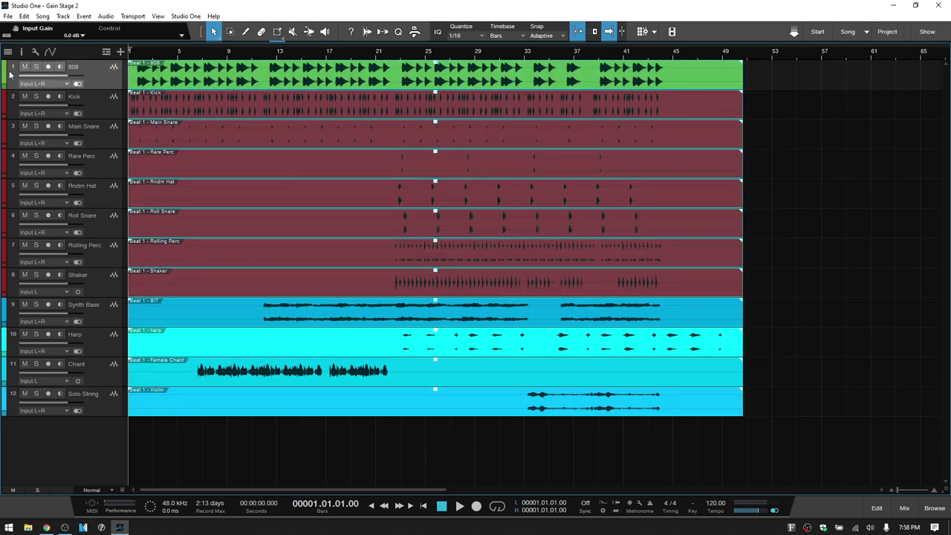
{"action": "left_click", "coordinate": [23, 52]}
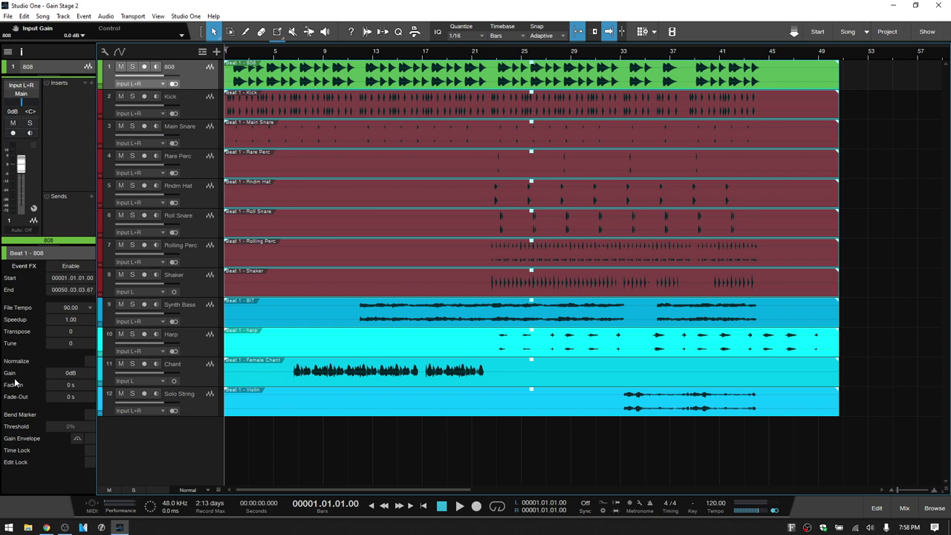
{"action": "double_click", "coordinate": [69, 374]}
{"action": "type", "text": "-10"}
{"action": "key", "text": "Return"}
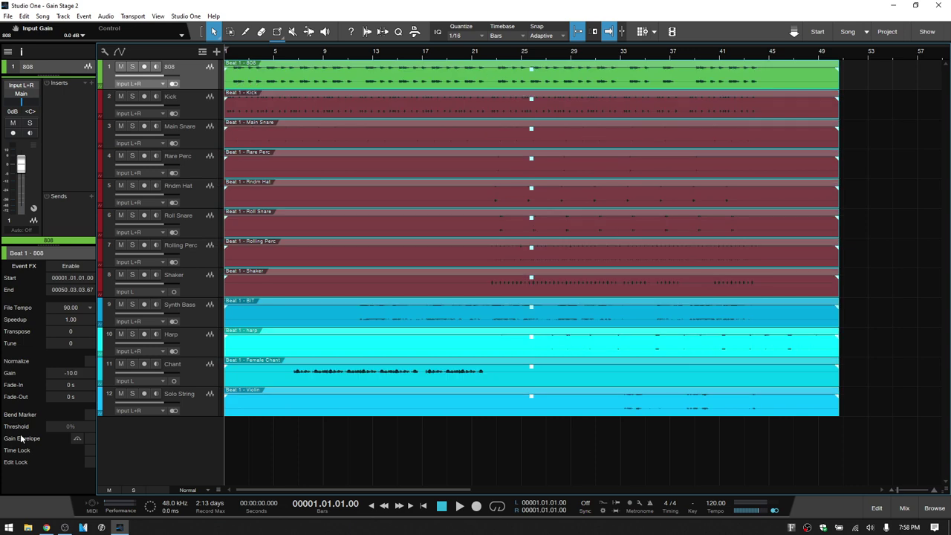
{"action": "left_click", "coordinate": [91, 362]}
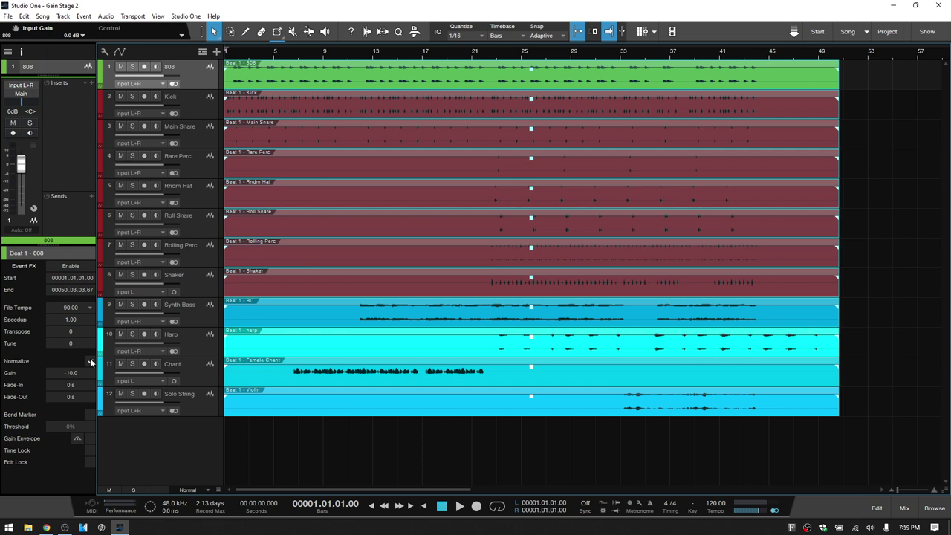
{"action": "left_click", "coordinate": [90, 361]}
{"action": "double_click", "coordinate": [72, 373]}
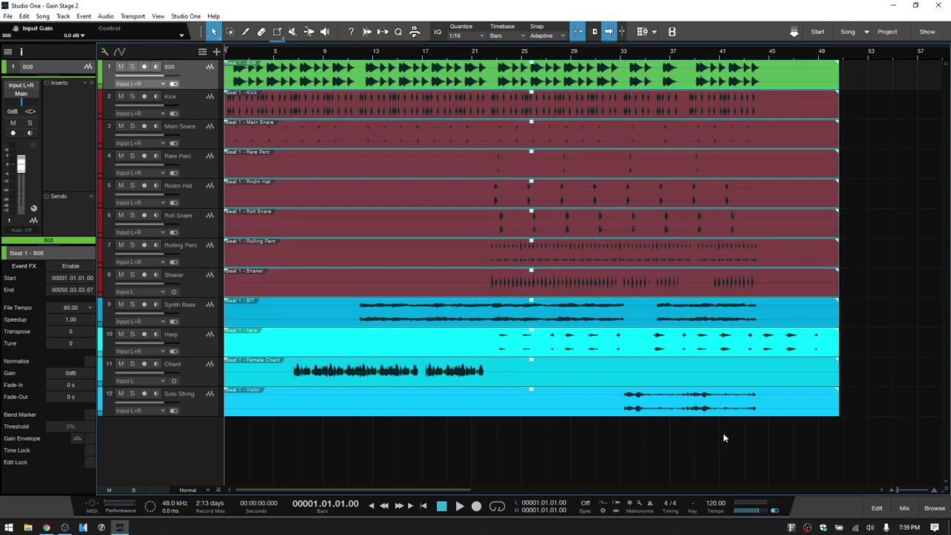
- Add a VU Meter insert to all twelve mixer channels and close the plug-in window
{"action": "left_click", "coordinate": [21, 51]}
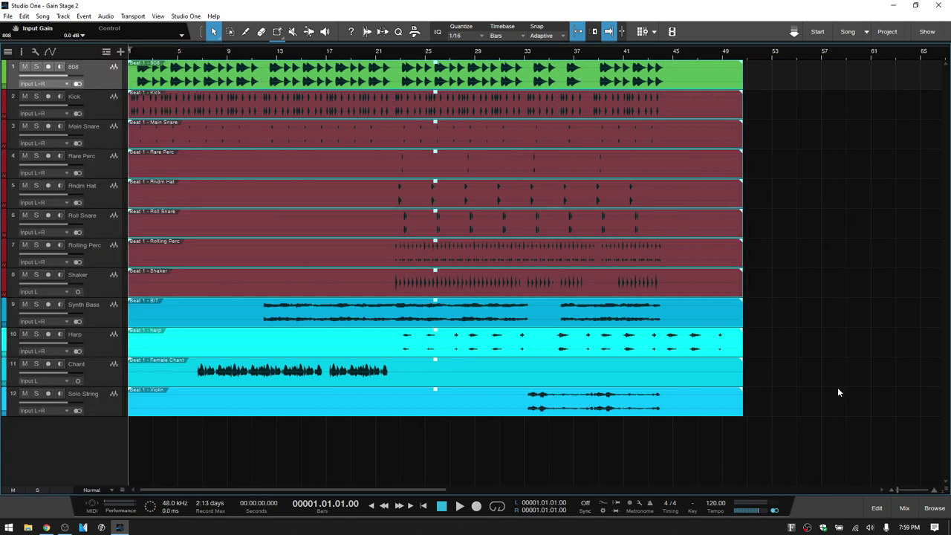
{"action": "left_click", "coordinate": [906, 510]}
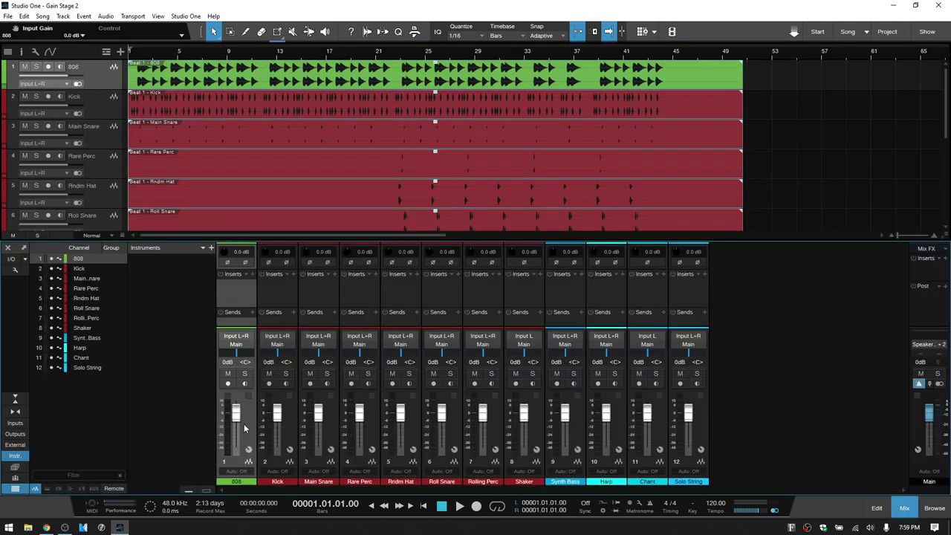
{"action": "left_click", "coordinate": [704, 427]}
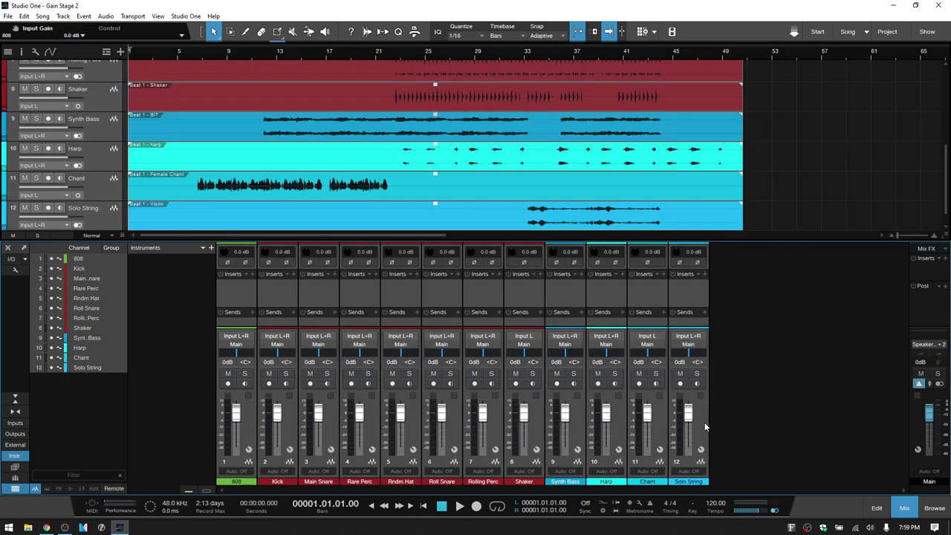
{"action": "left_click", "coordinate": [704, 275]}
{"action": "scroll", "coordinate": [749, 219], "scroll_direction": "down", "scroll_amount": 5}
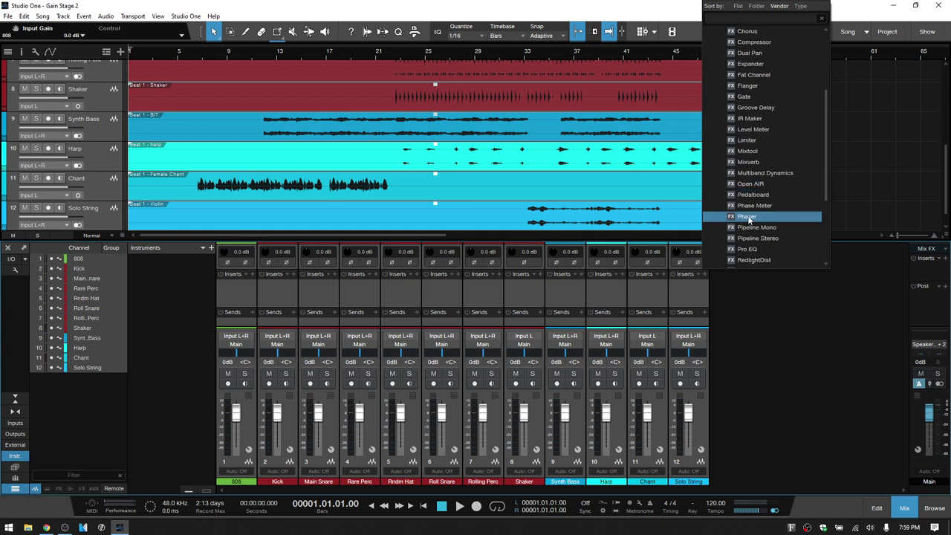
{"action": "scroll", "coordinate": [749, 219], "scroll_direction": "down", "scroll_amount": 3}
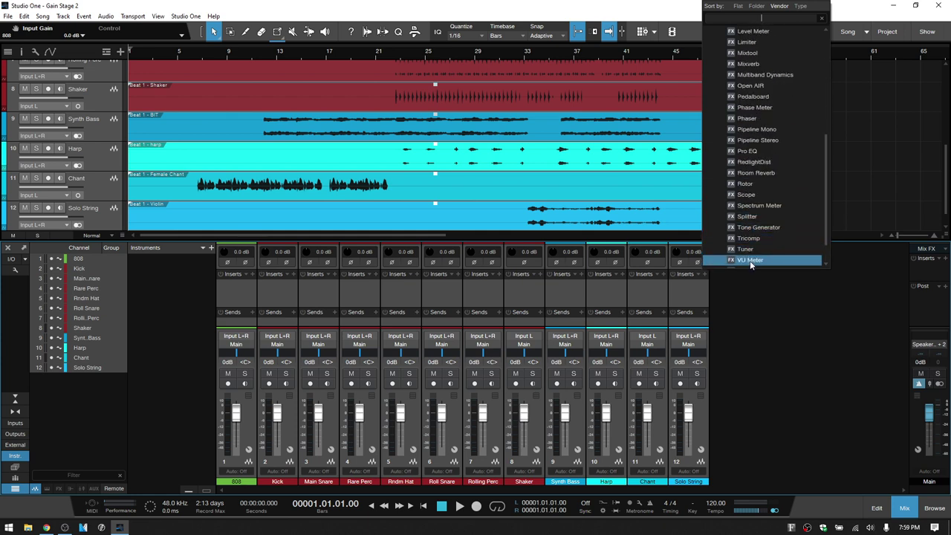
{"action": "left_click", "coordinate": [750, 260]}
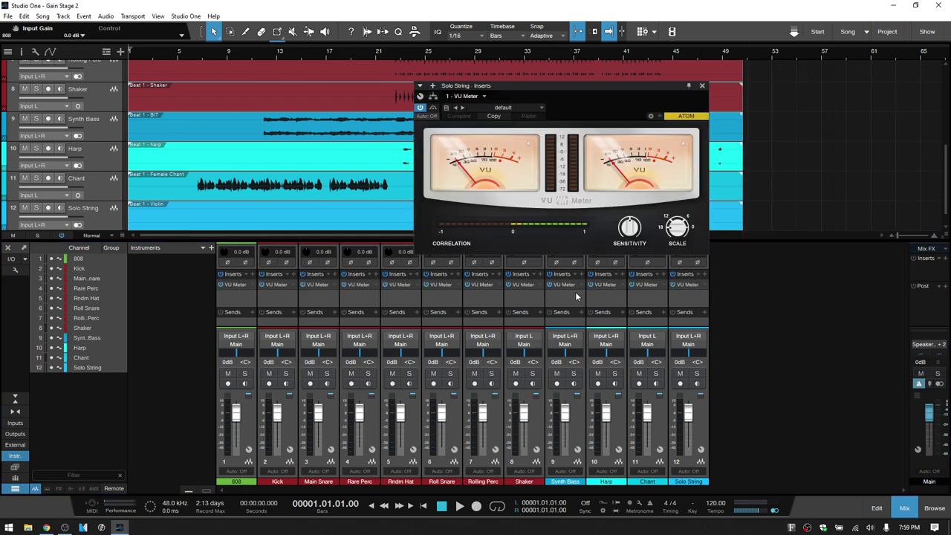
{"action": "left_click", "coordinate": [253, 431]}
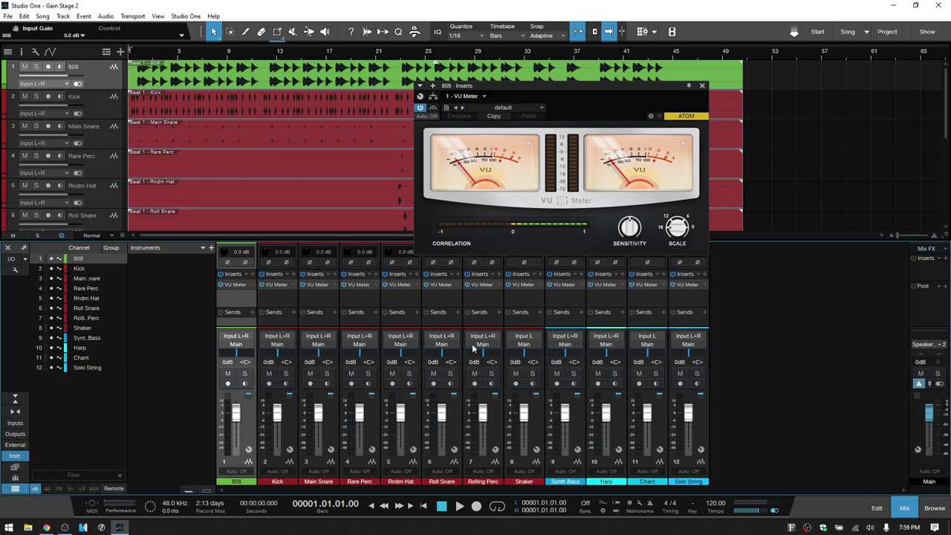
{"action": "left_click", "coordinate": [703, 87]}
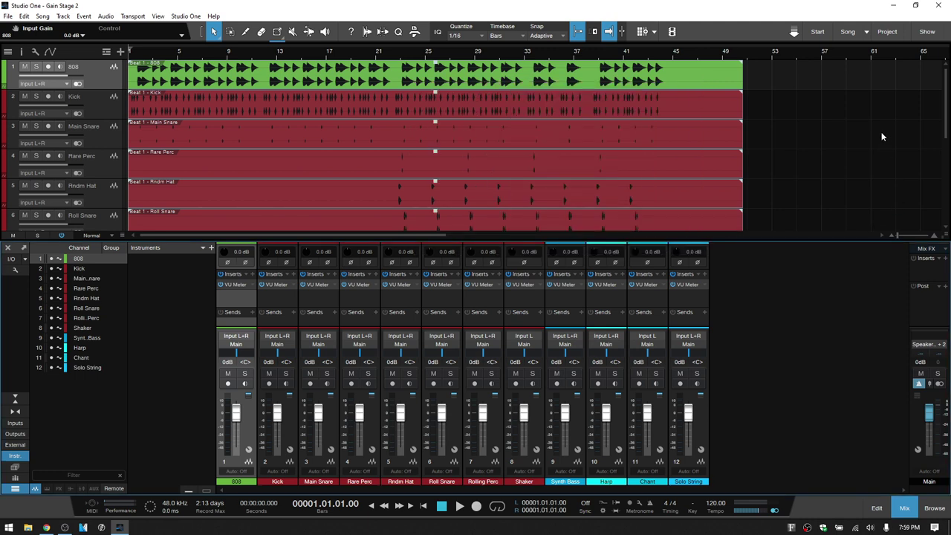
- Play the Gain Stage 2 song from around bar 22
{"action": "left_click", "coordinate": [854, 170]}
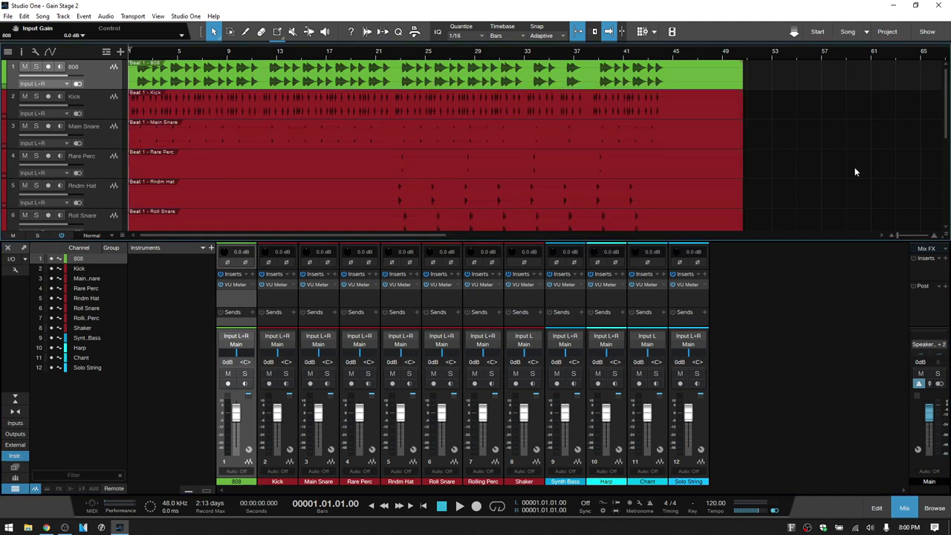
{"action": "key", "text": "space"}
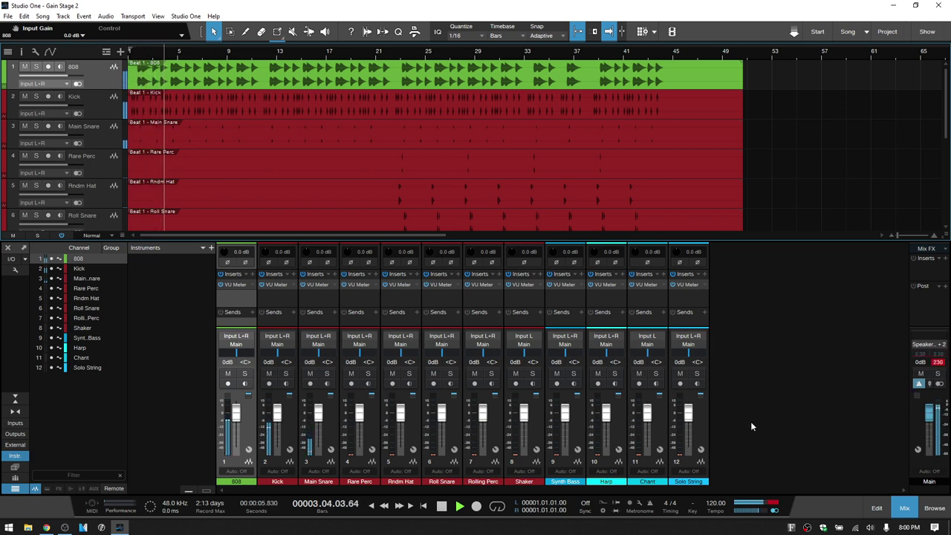
{"action": "left_click", "coordinate": [394, 51]}
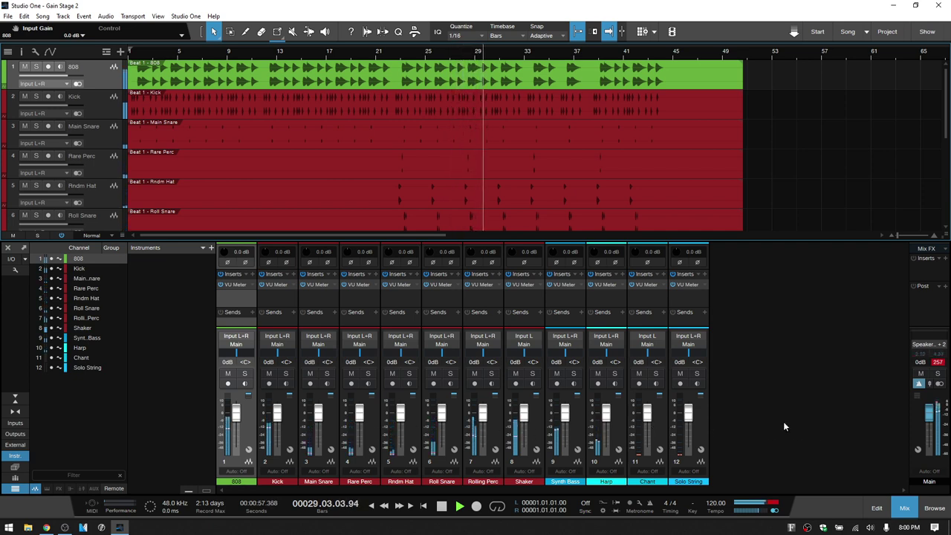
- Open the 808 channel's VU Meter and lower its input gain to -1.2 dB
{"action": "left_click", "coordinate": [232, 285]}
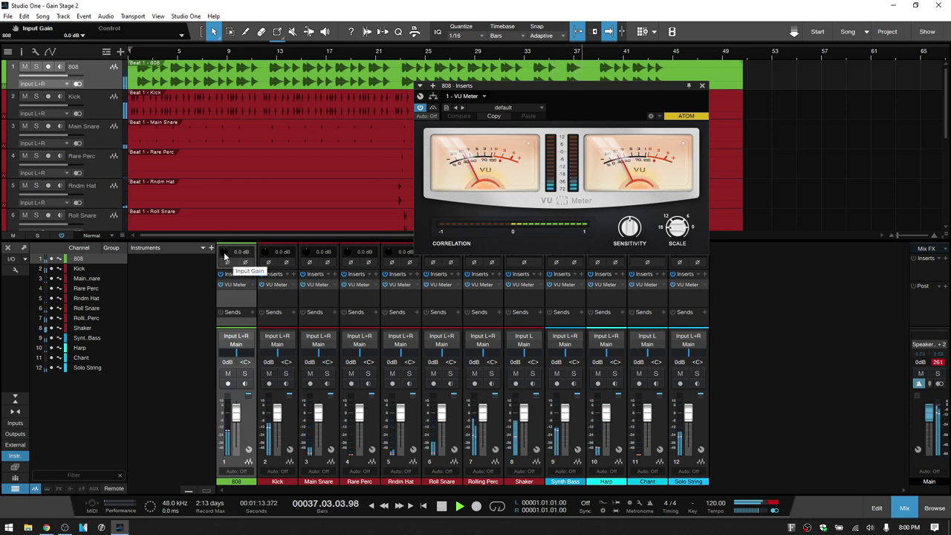
{"action": "left_click_drag", "start_coordinate": [225, 256], "coordinate": [223, 288]}
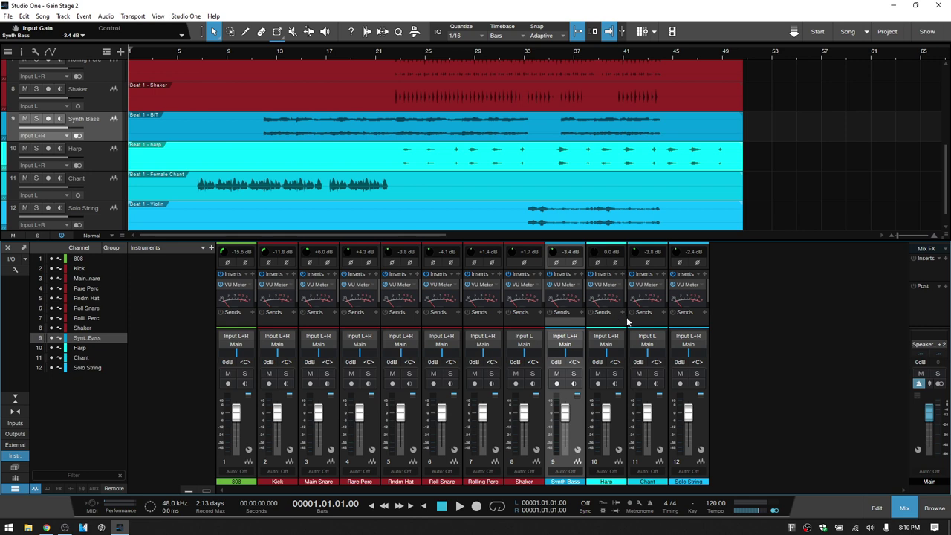
{"action": "left_click", "coordinate": [479, 294]}
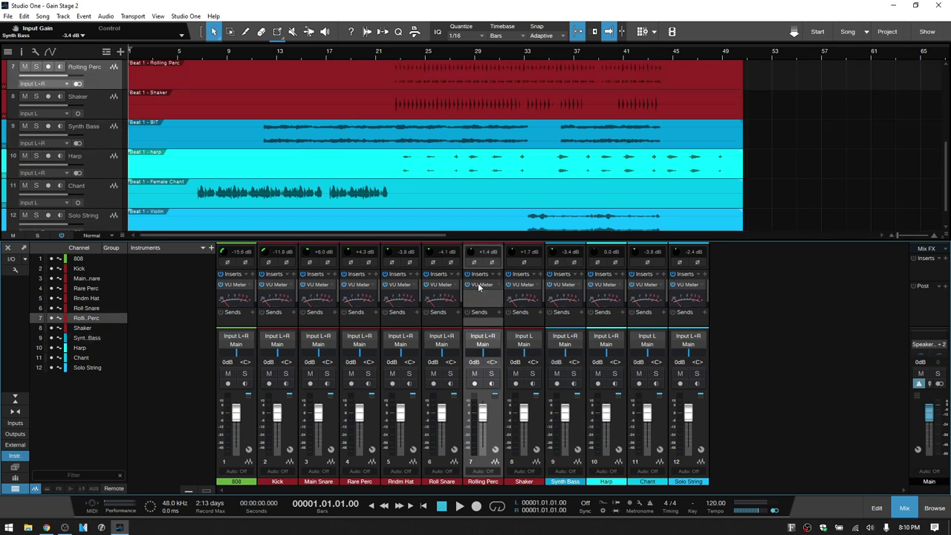
{"action": "left_click", "coordinate": [441, 286]}
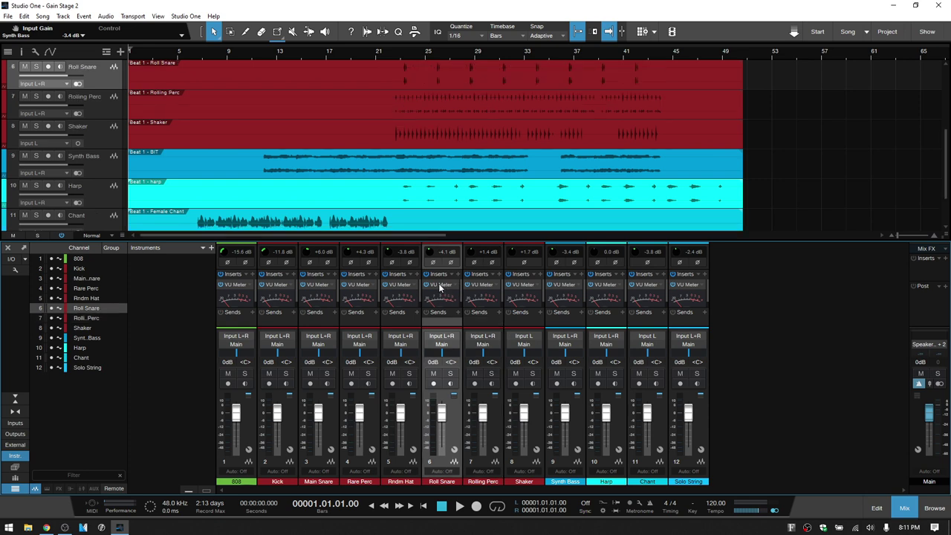
{"action": "left_click", "coordinate": [399, 287]}
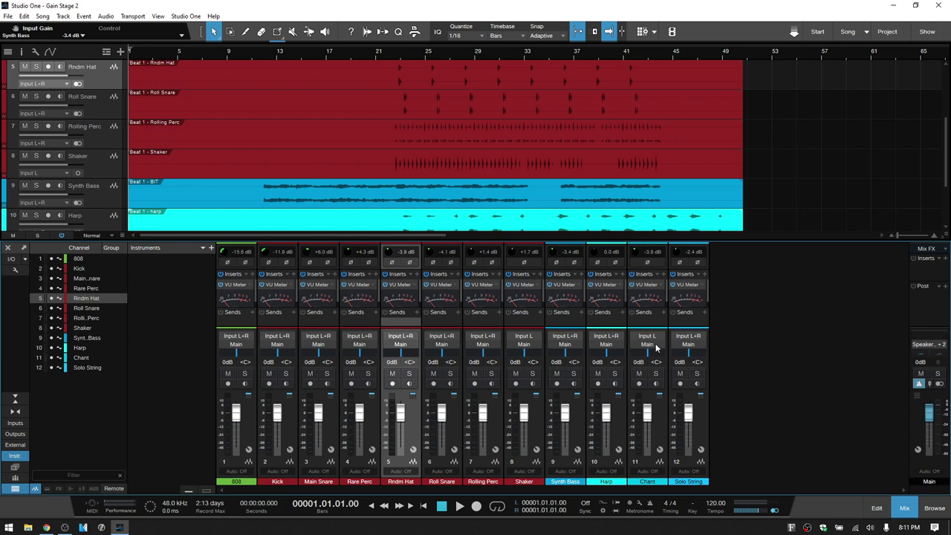
- Play the song, jumping to bars 13 and 22 to check the trimmed levels
{"action": "key", "text": "space"}
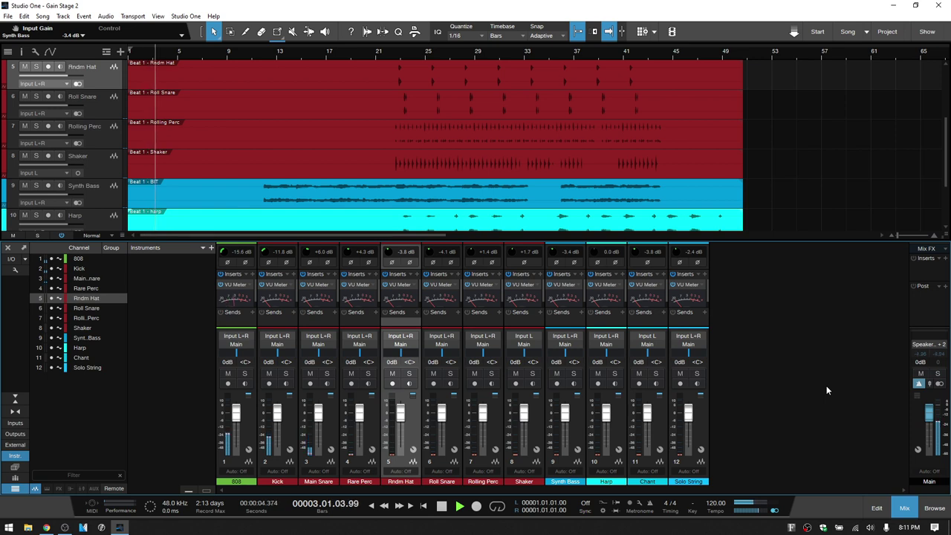
{"action": "left_click", "coordinate": [274, 53]}
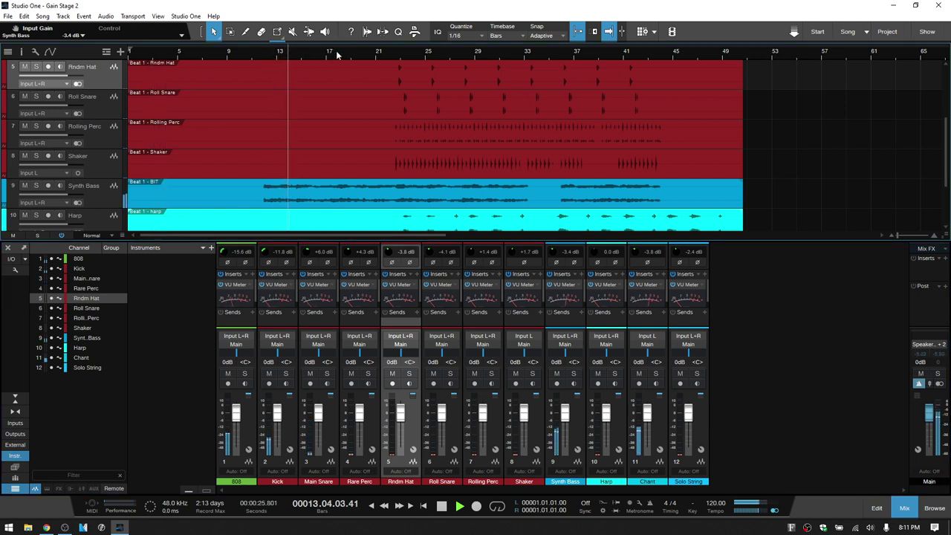
{"action": "left_click", "coordinate": [387, 52]}
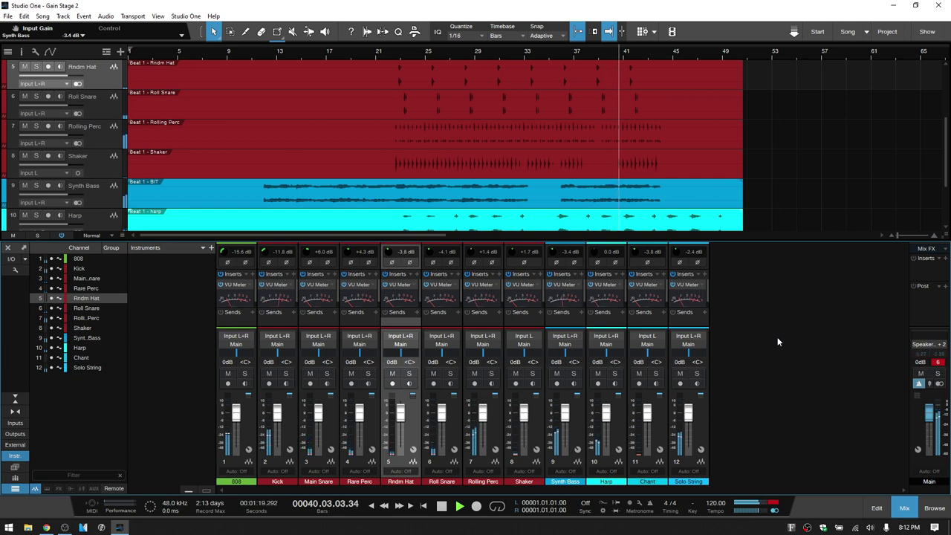
- Stop playback at bar 40 and clear the Main output's clip indicator
{"action": "key", "text": "space"}
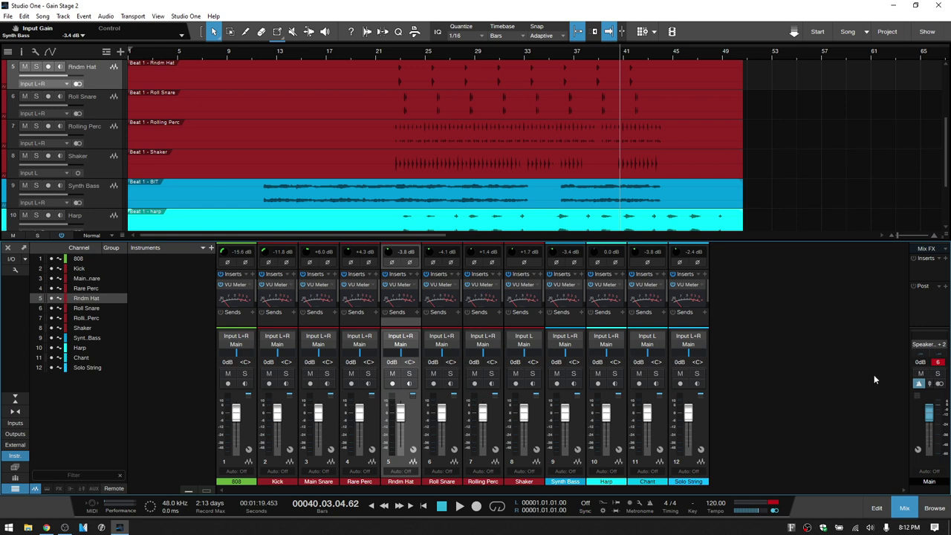
{"action": "left_click", "coordinate": [939, 363]}
{"action": "scroll", "coordinate": [947, 162], "scroll_direction": "down", "scroll_amount": 3}
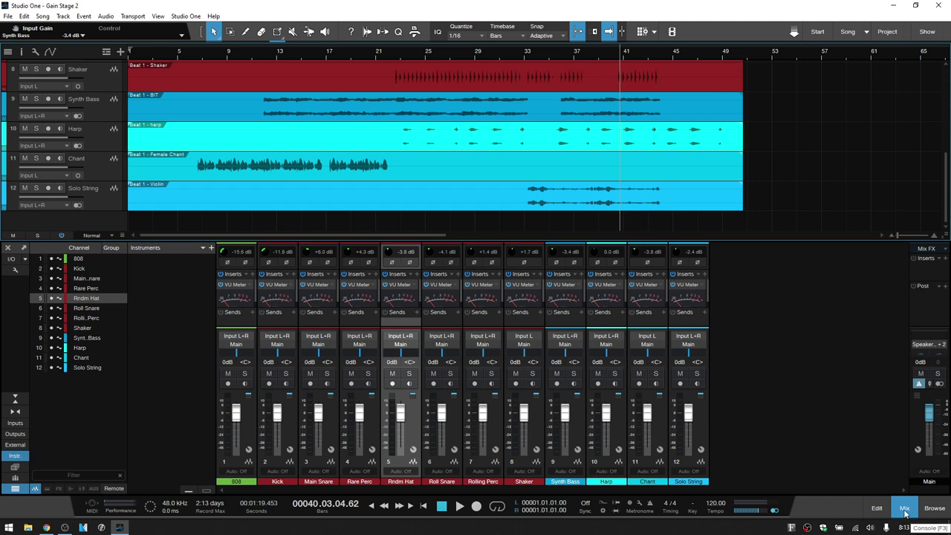
- Enlarge the Solo String track's height and play the song from bar 32
{"action": "left_click", "coordinate": [97, 200]}
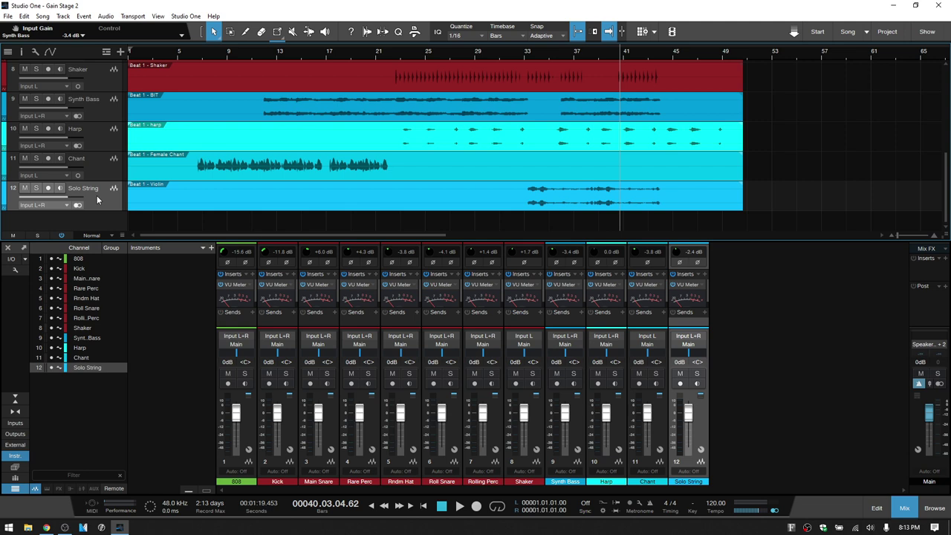
{"action": "key", "text": "shift+e"}
{"action": "key", "text": "shift+e"}
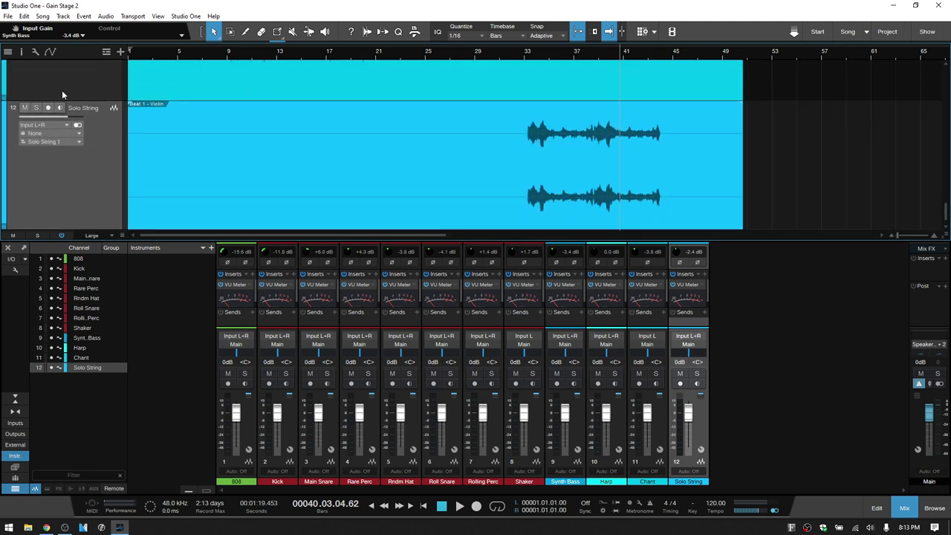
{"action": "left_click", "coordinate": [519, 54]}
{"action": "key", "text": "space"}
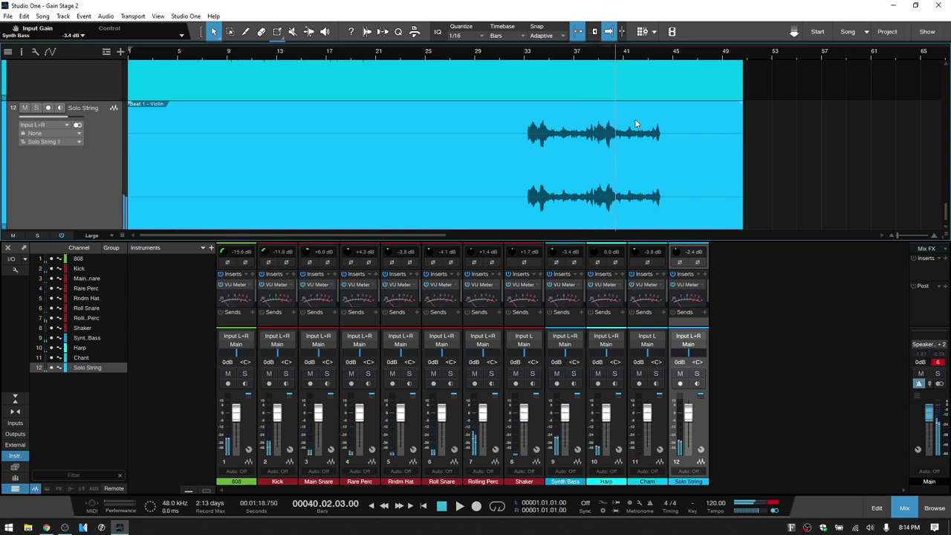
- Enable the gain envelope on the Beat 1 - Violin event and add two points near bar 33
{"action": "right_click", "coordinate": [592, 160]}
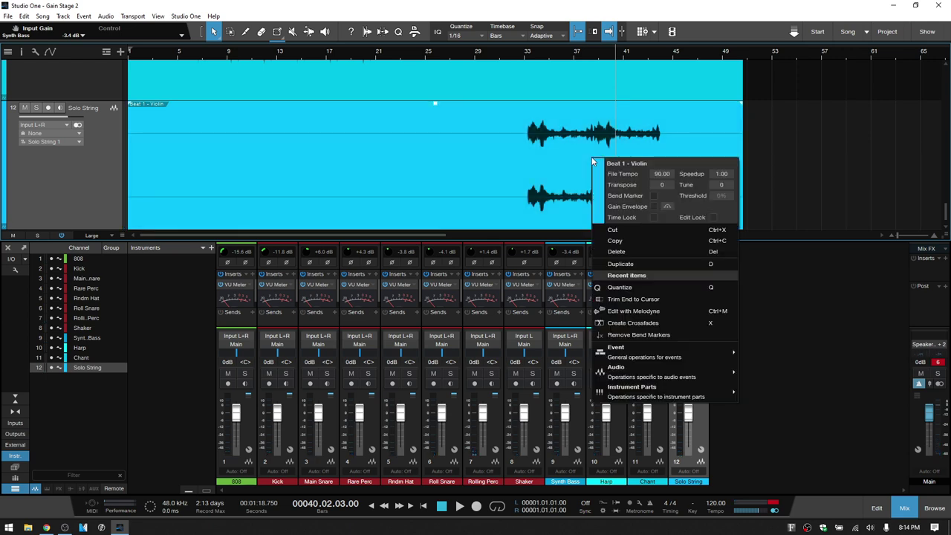
{"action": "left_click", "coordinate": [653, 206]}
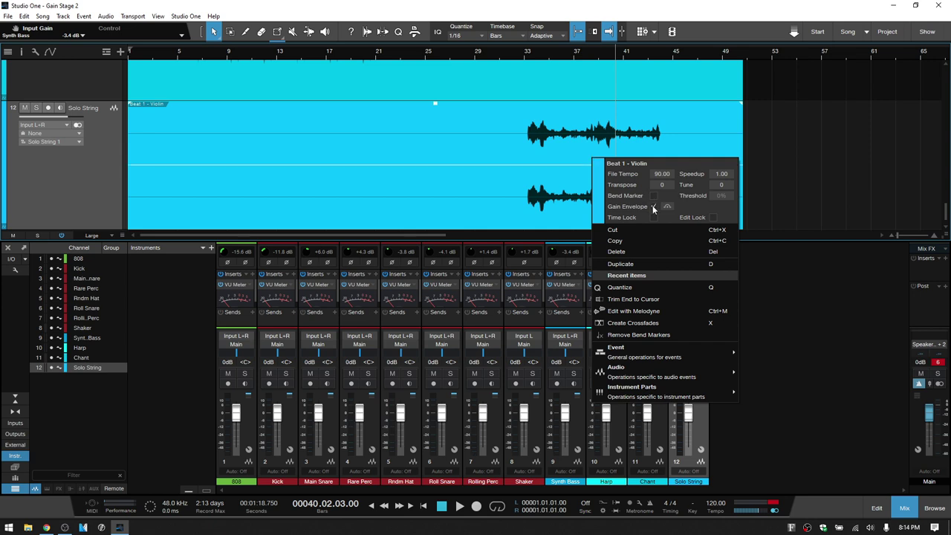
{"action": "left_click", "coordinate": [461, 204]}
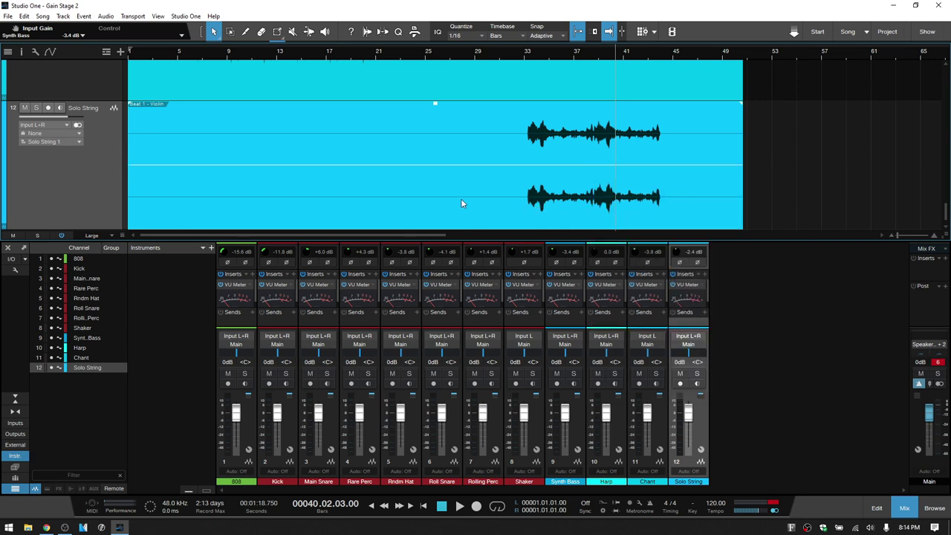
{"action": "left_click", "coordinate": [551, 165]}
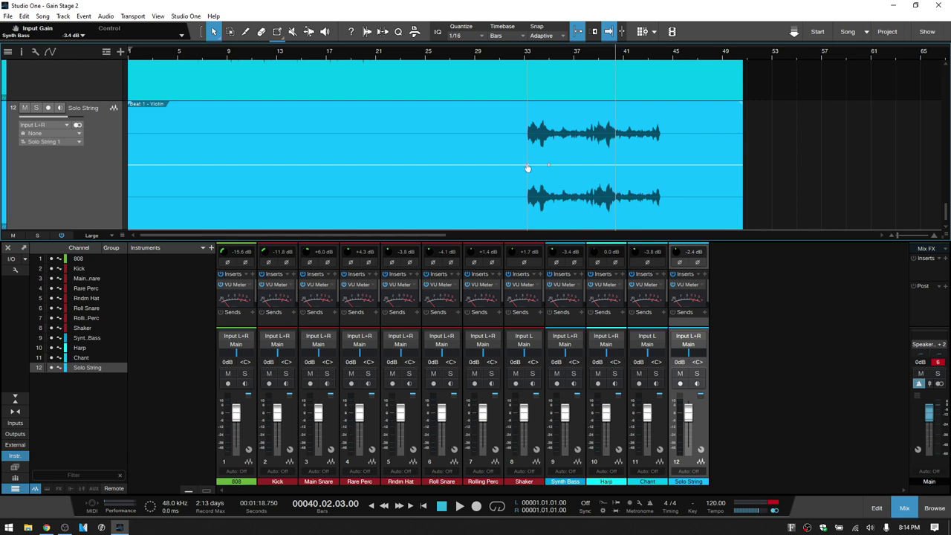
{"action": "left_click", "coordinate": [527, 165]}
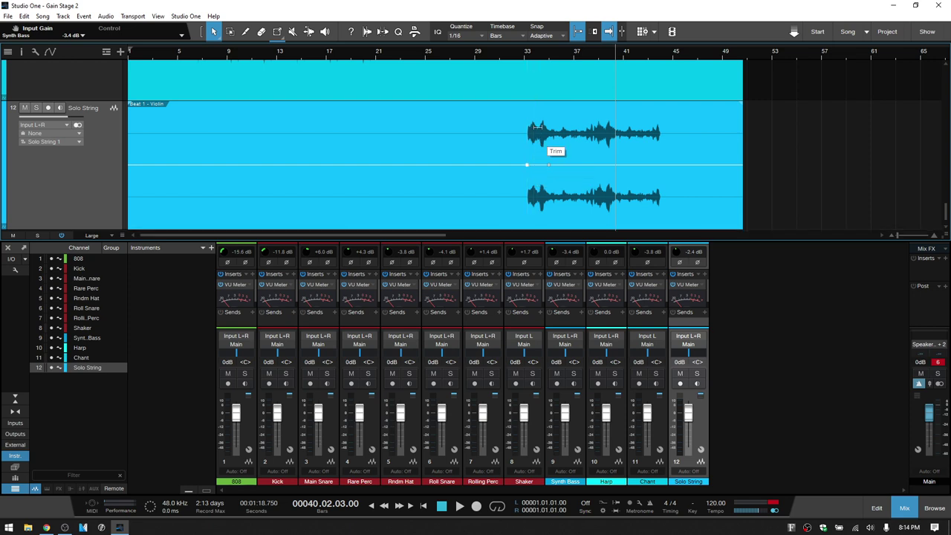
- Pull violin envelope stretches down to -1.9 dB and -3.3 dB, adding points at later peaks
{"action": "left_click_drag", "start_coordinate": [537, 129], "coordinate": [537, 133]}
{"action": "left_click", "coordinate": [587, 166]}
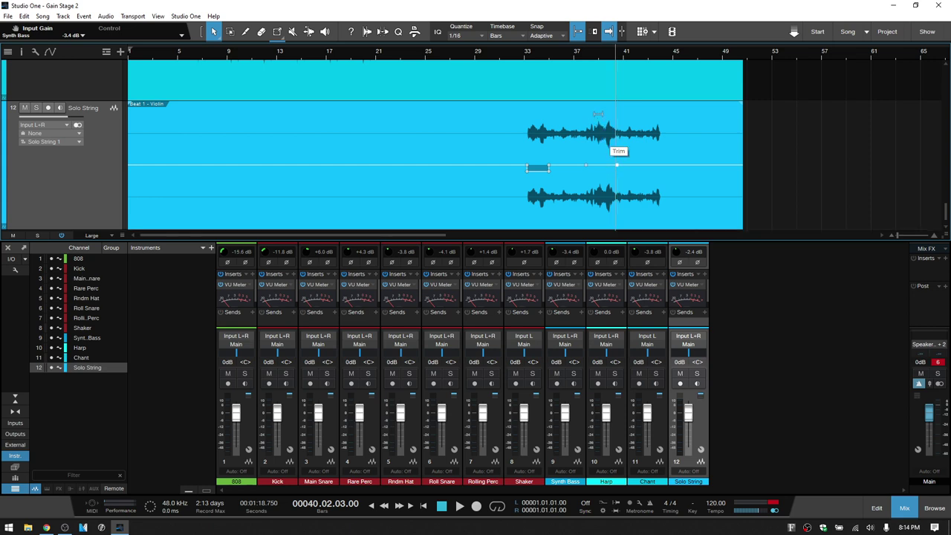
{"action": "left_click_drag", "start_coordinate": [598, 113], "coordinate": [599, 128]}
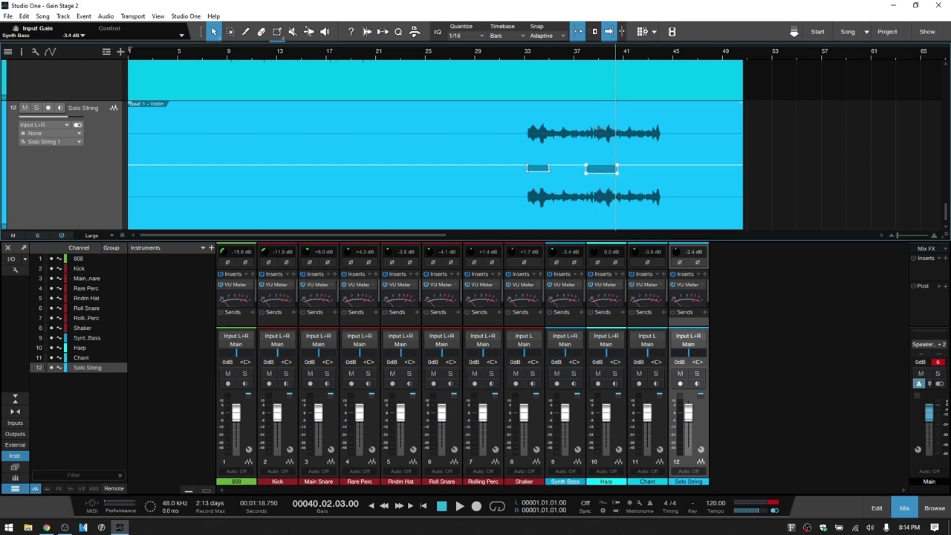
{"action": "left_click", "coordinate": [651, 166]}
- Audition the evened violin from bar 33, then give the mixer more height
{"action": "left_click", "coordinate": [522, 55]}
{"action": "key", "text": "space"}
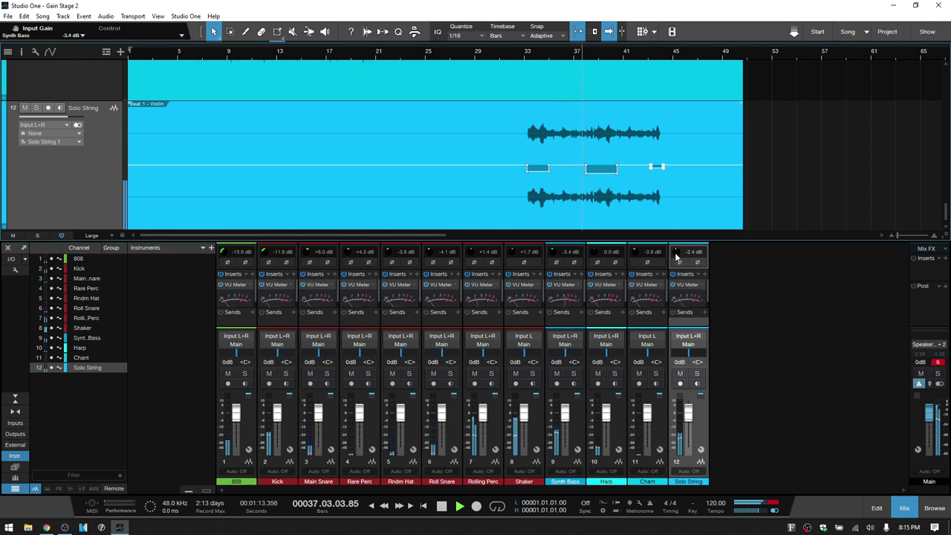
{"action": "scroll", "coordinate": [676, 254], "scroll_direction": "up", "scroll_amount": 5}
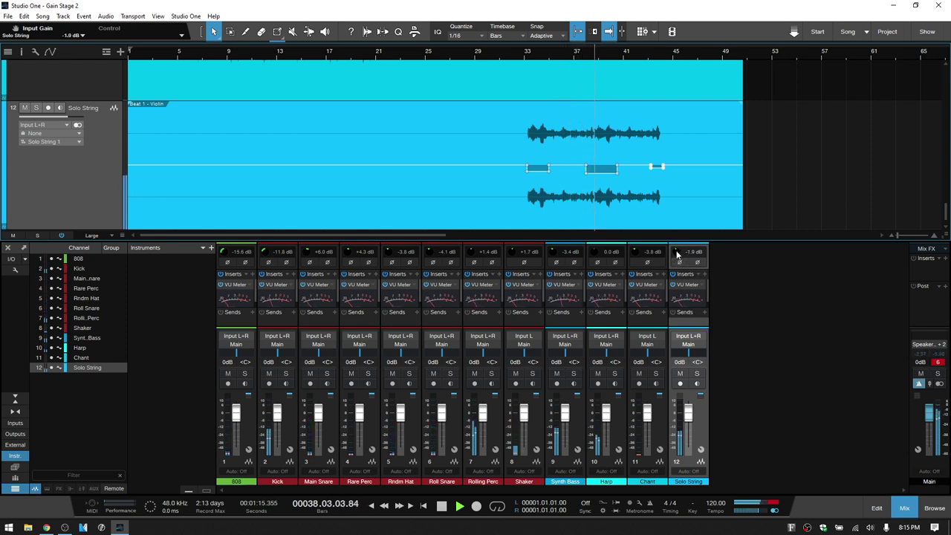
{"action": "scroll", "coordinate": [676, 254], "scroll_direction": "up", "scroll_amount": 5}
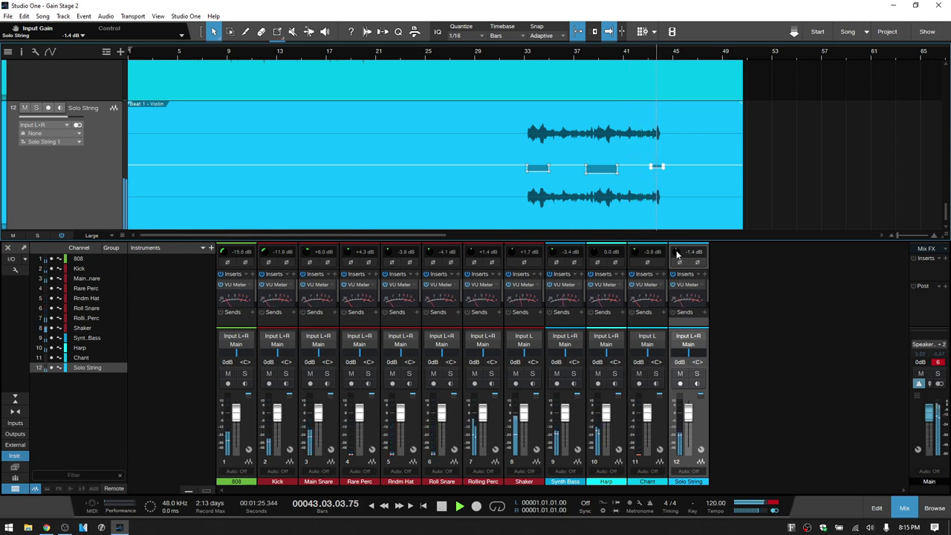
{"action": "key", "text": "space"}
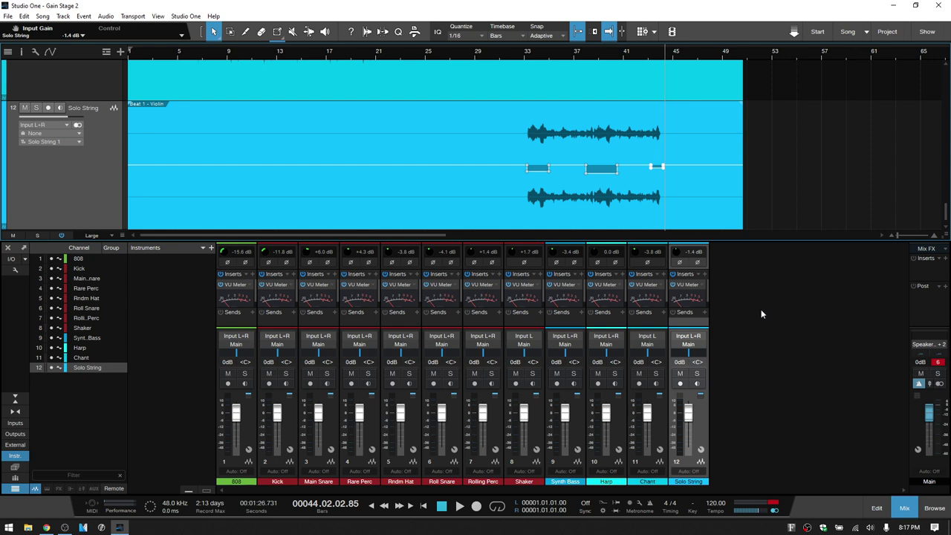
{"action": "left_click_drag", "start_coordinate": [753, 240], "coordinate": [751, 206]}
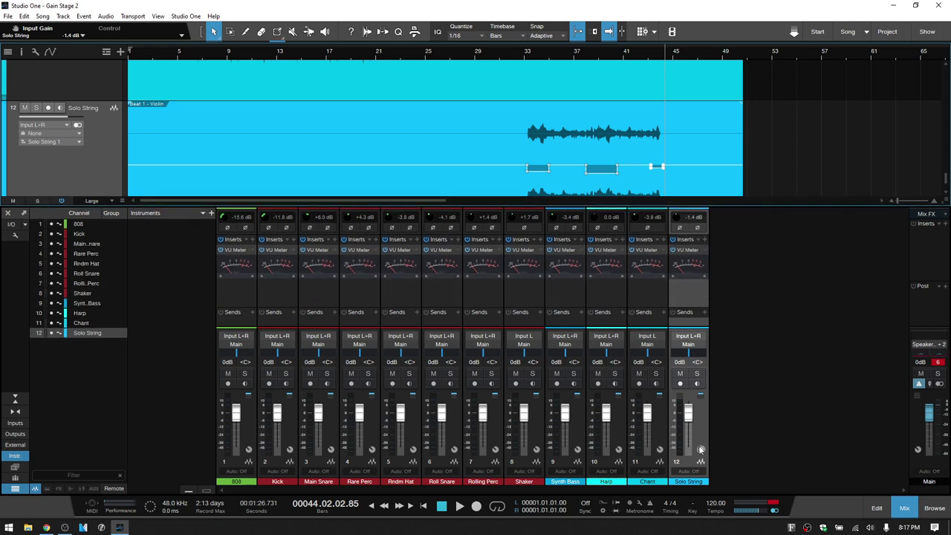
- Insert a PreSonus Compressor on the Solo String channel and move its editor aside
{"action": "left_click", "coordinate": [705, 239]}
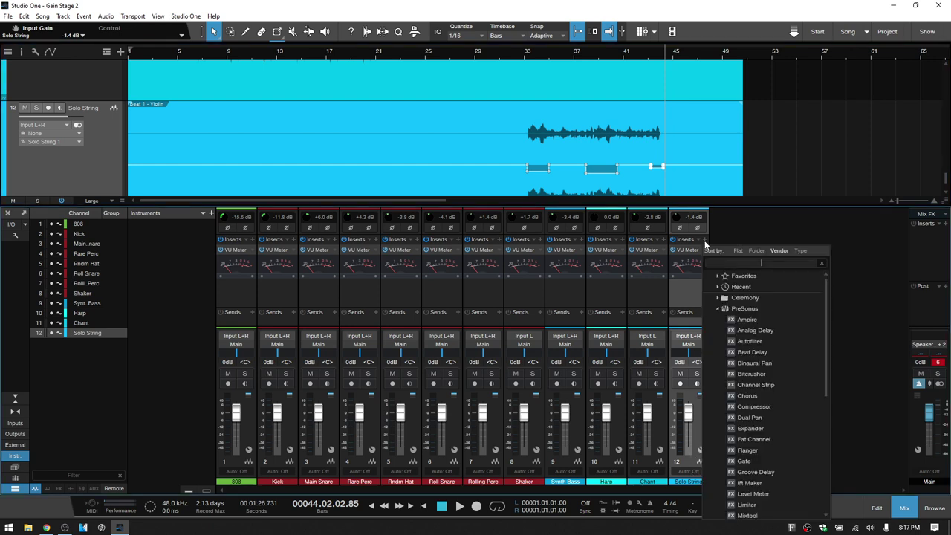
{"action": "left_click", "coordinate": [754, 407]}
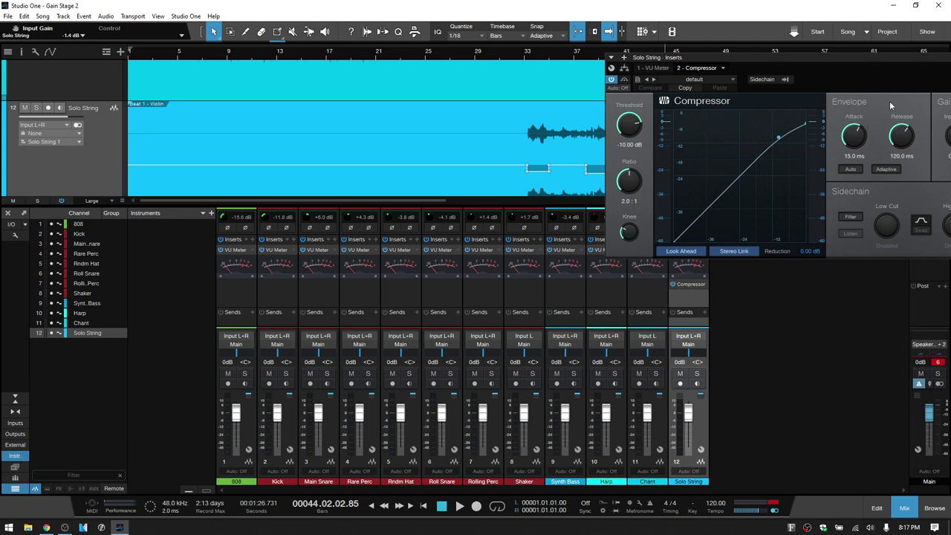
{"action": "left_click_drag", "start_coordinate": [889, 58], "coordinate": [402, 79]}
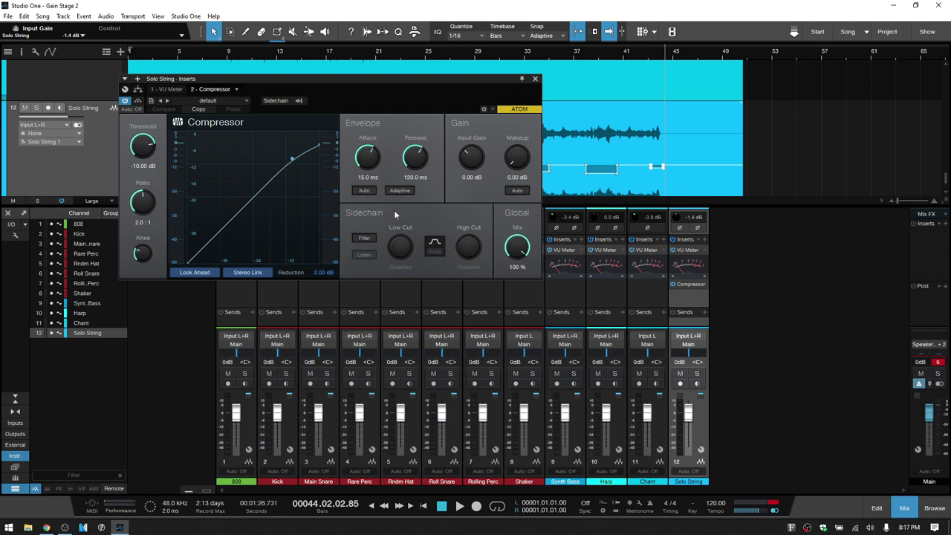
{"action": "left_click_drag", "start_coordinate": [437, 77], "coordinate": [348, 134]}
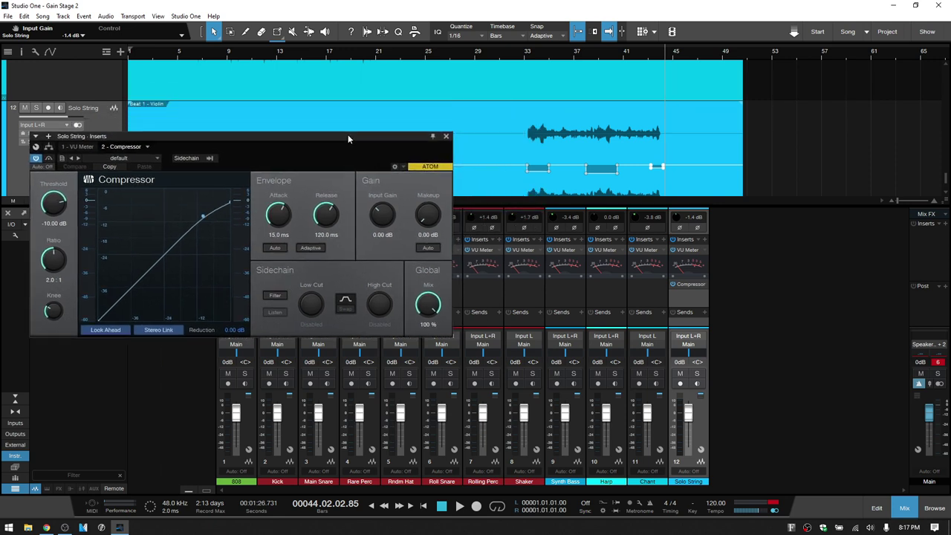
- Loop bars 33 to 44 and play the looped section
{"action": "left_click_drag", "start_coordinate": [526, 42], "coordinate": [665, 45]}
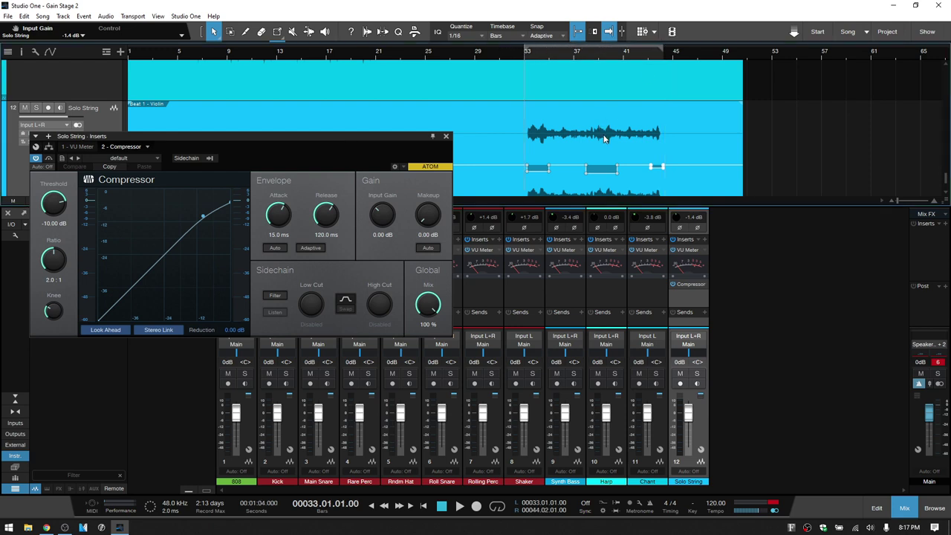
{"action": "key", "text": "KP_Divide"}
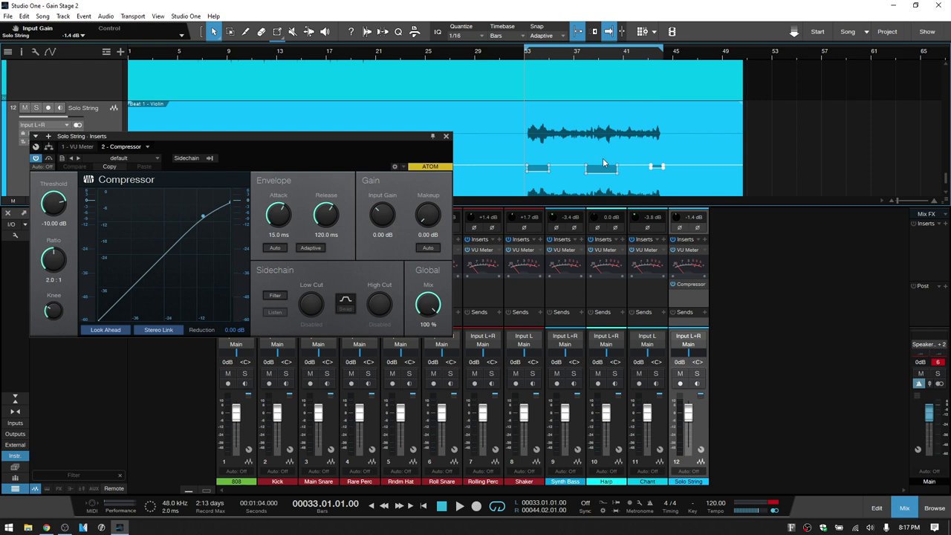
{"action": "key", "text": "space"}
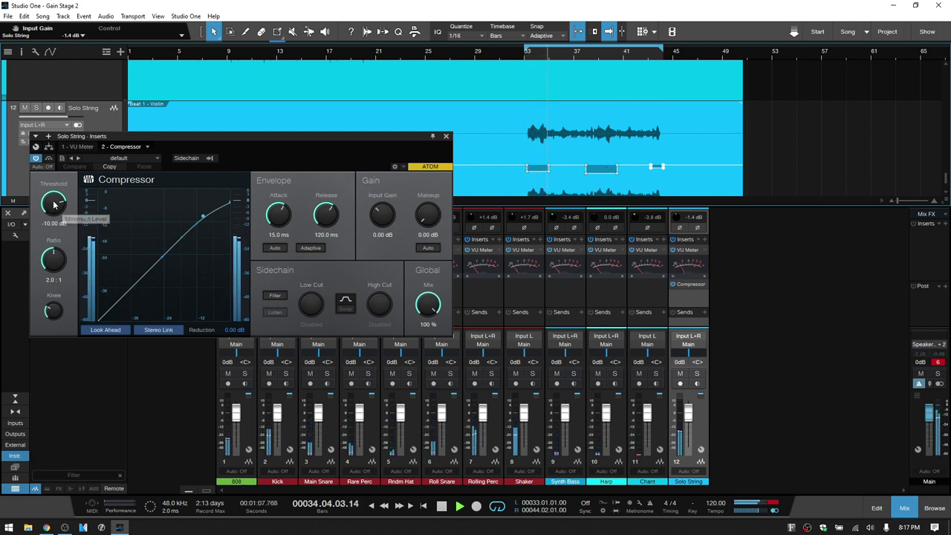
- Sweep the threshold past -42.16 dB, settle near -34 dB, and fix makeup gain at 4.44 dB
{"action": "left_click_drag", "start_coordinate": [54, 206], "coordinate": [66, 287]}
{"action": "left_click_drag", "start_coordinate": [58, 236], "coordinate": [58, 229]}
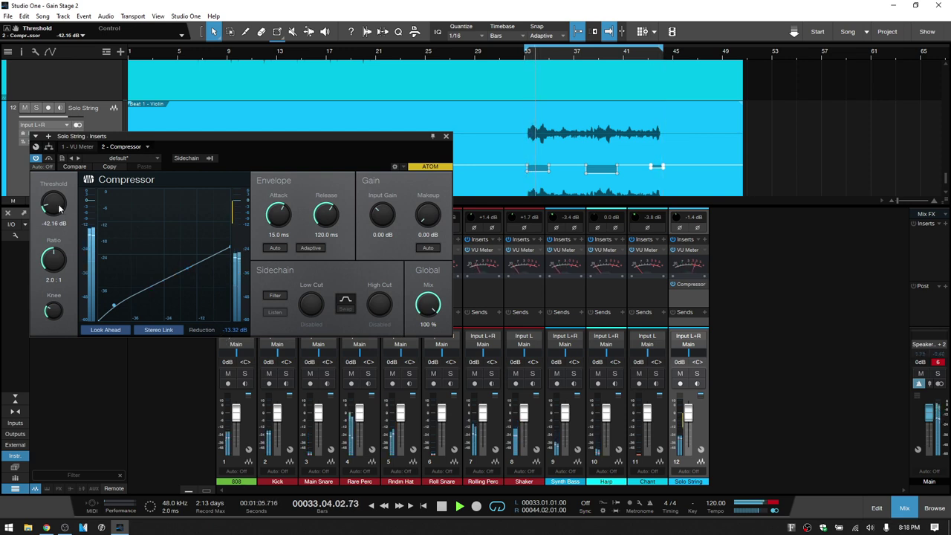
{"action": "left_click_drag", "start_coordinate": [59, 208], "coordinate": [53, 187]}
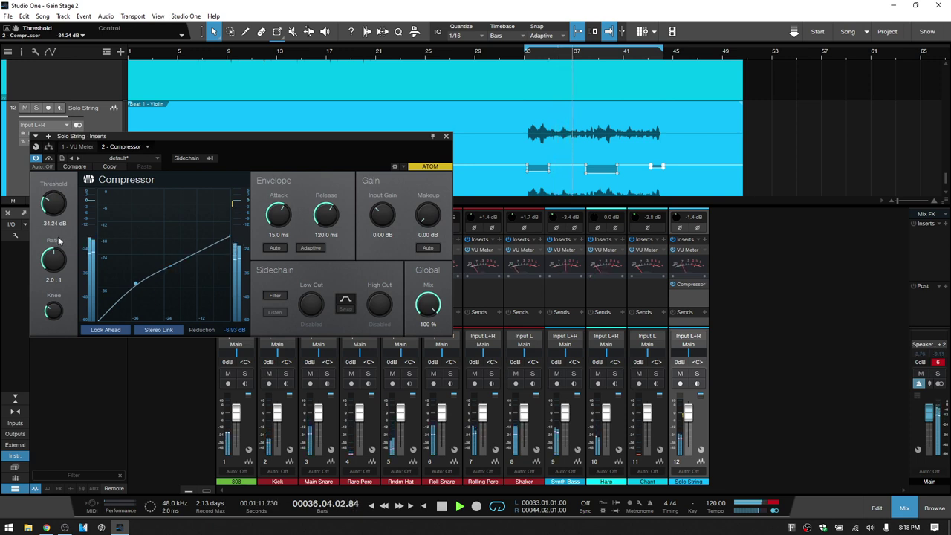
{"action": "left_click", "coordinate": [428, 250]}
{"action": "left_click", "coordinate": [428, 250]}
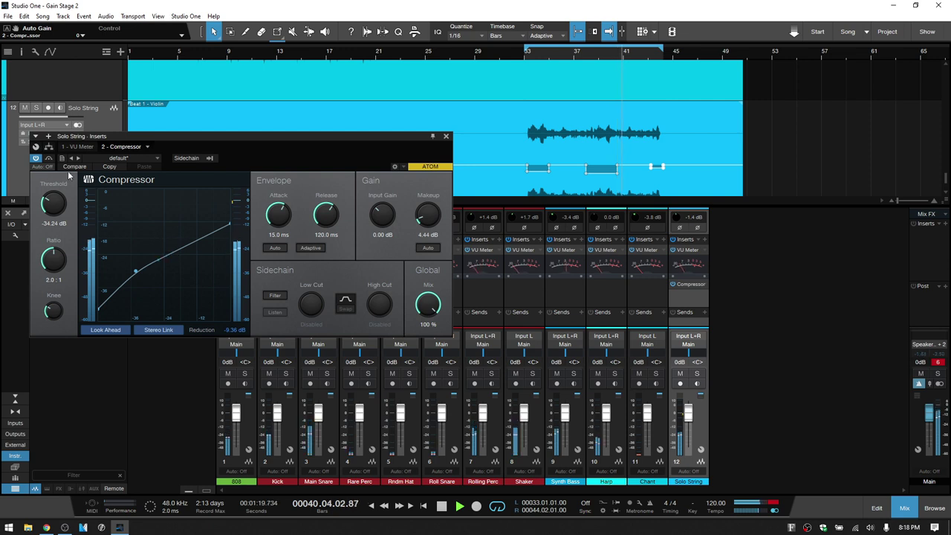
- Compare the compressor against bypass and lower the threshold to -48.00 dB
{"action": "left_click", "coordinate": [49, 159]}
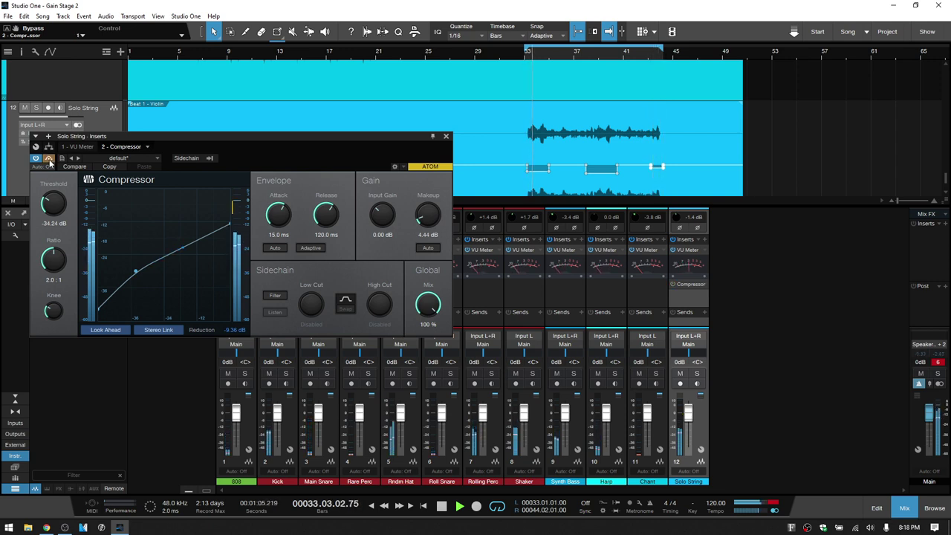
{"action": "left_click", "coordinate": [48, 159]}
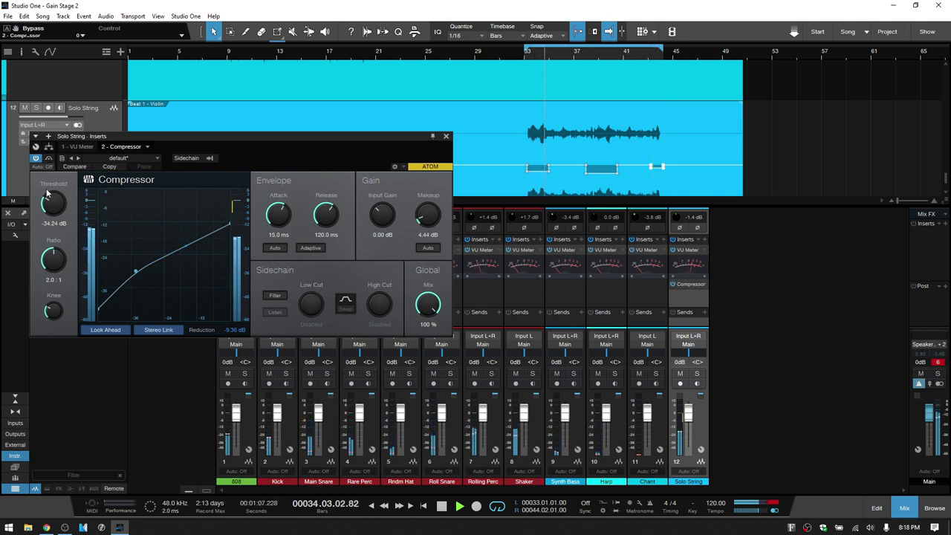
{"action": "left_click_drag", "start_coordinate": [47, 195], "coordinate": [50, 212]}
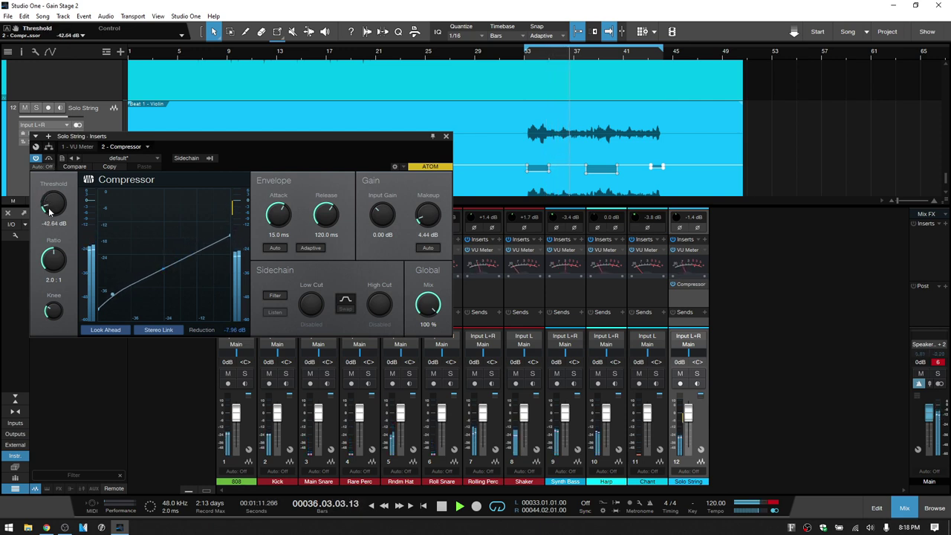
- Shorten the attack to 0.52 ms while A/B-ing with bypass, leaving the compressor active
{"action": "left_click", "coordinate": [48, 159]}
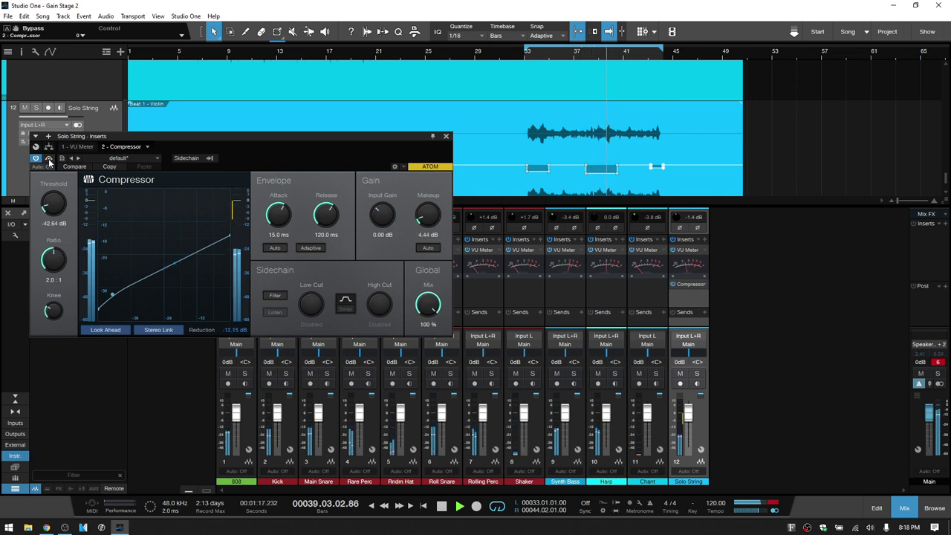
{"action": "left_click", "coordinate": [48, 159]}
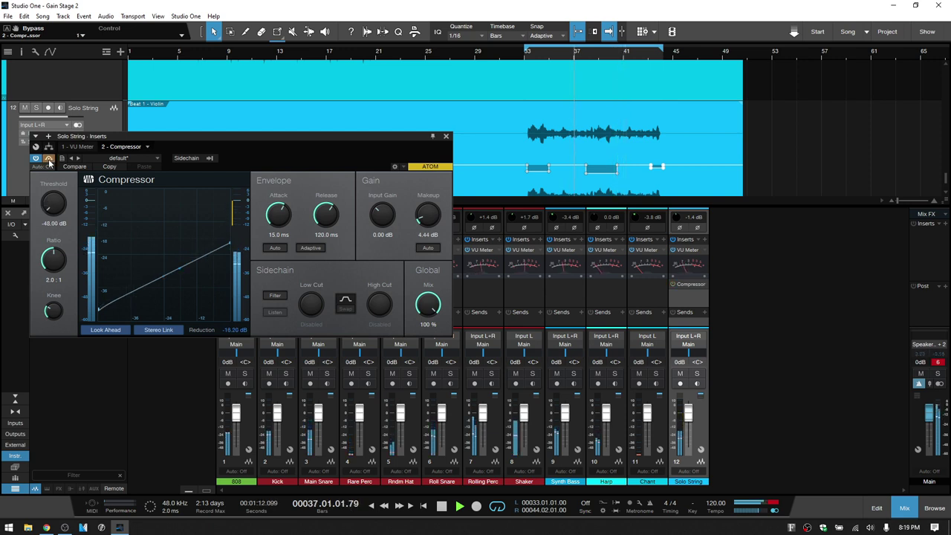
{"action": "left_click", "coordinate": [48, 160]}
{"action": "left_click", "coordinate": [48, 160]}
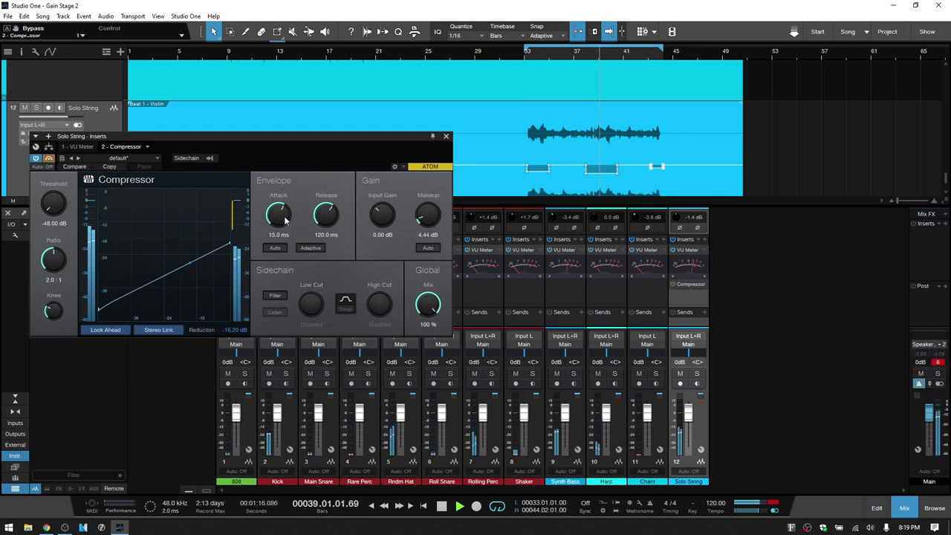
{"action": "left_click_drag", "start_coordinate": [278, 214], "coordinate": [276, 254]}
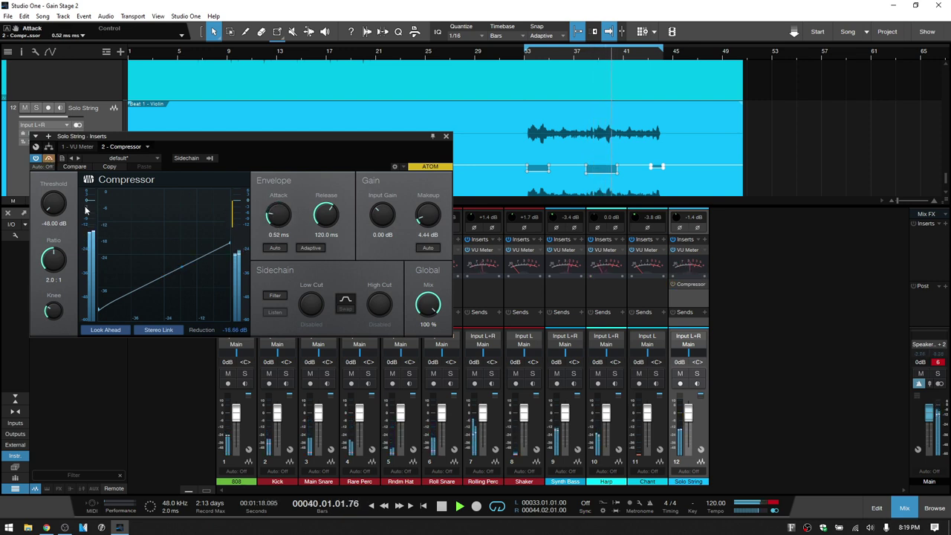
{"action": "left_click", "coordinate": [48, 159]}
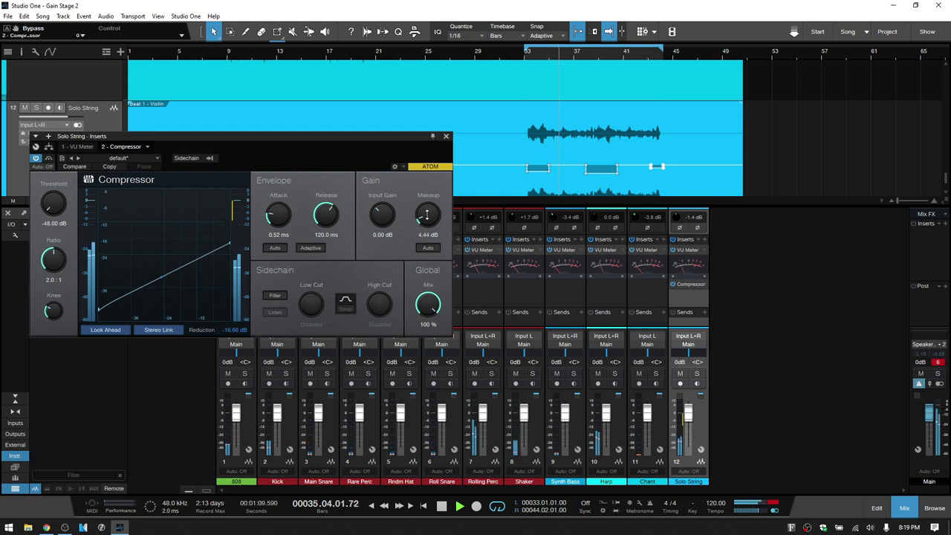
- Raise the compressor makeup gain to 16.92 dB and compare it against bypass
{"action": "left_click_drag", "start_coordinate": [427, 217], "coordinate": [427, 192]}
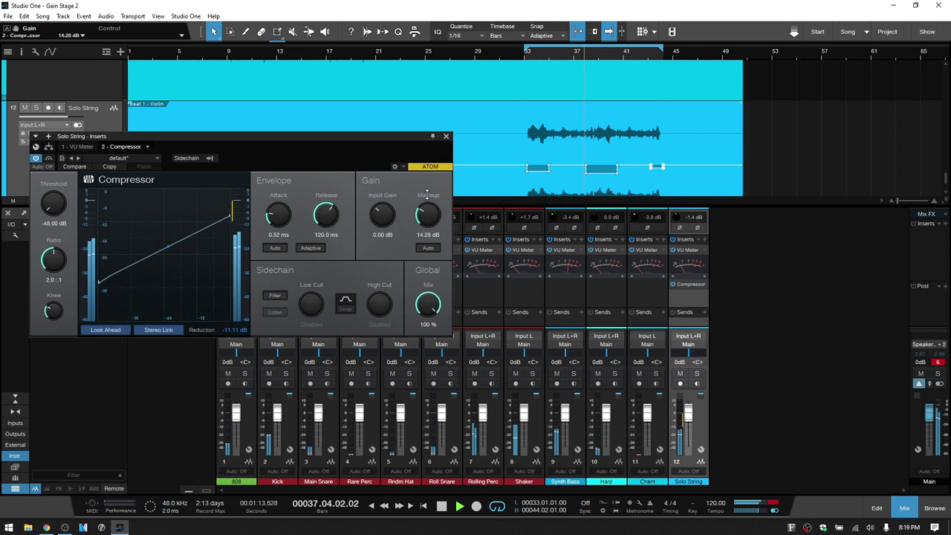
{"action": "left_click", "coordinate": [236, 338]}
{"action": "left_click_drag", "start_coordinate": [426, 221], "coordinate": [427, 211]}
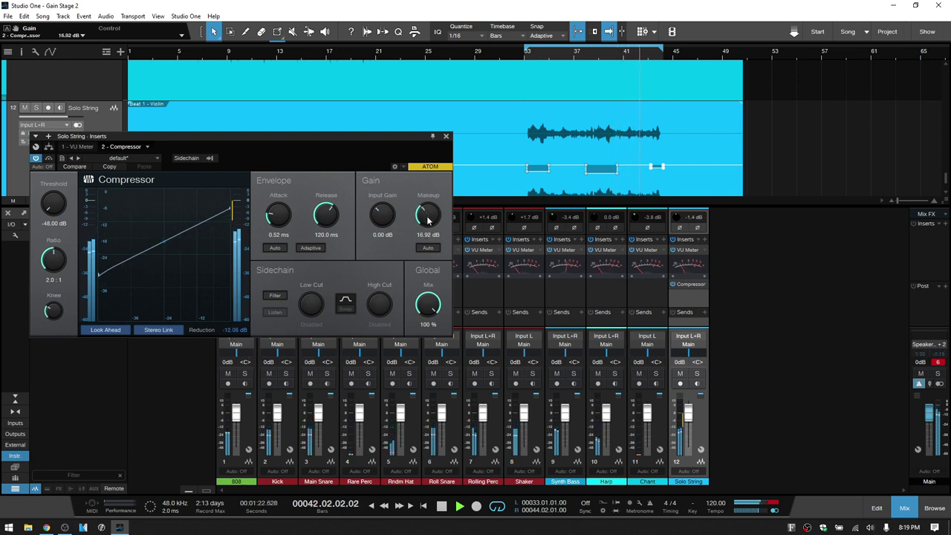
{"action": "left_click", "coordinate": [49, 159]}
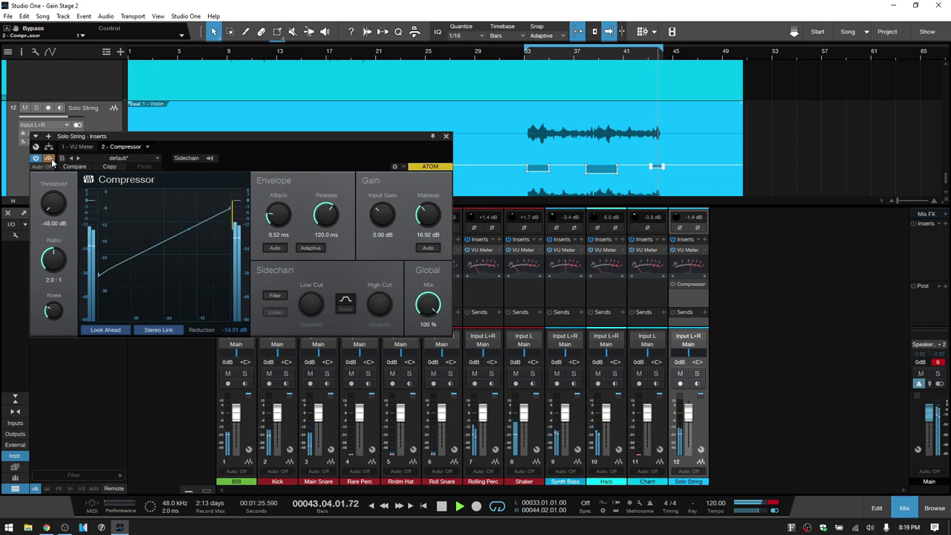
{"action": "left_click", "coordinate": [49, 159]}
- Increase the compression ratio to 4.5:1 and A/B it repeatedly with Bypass
{"action": "left_click_drag", "start_coordinate": [54, 266], "coordinate": [52, 258]}
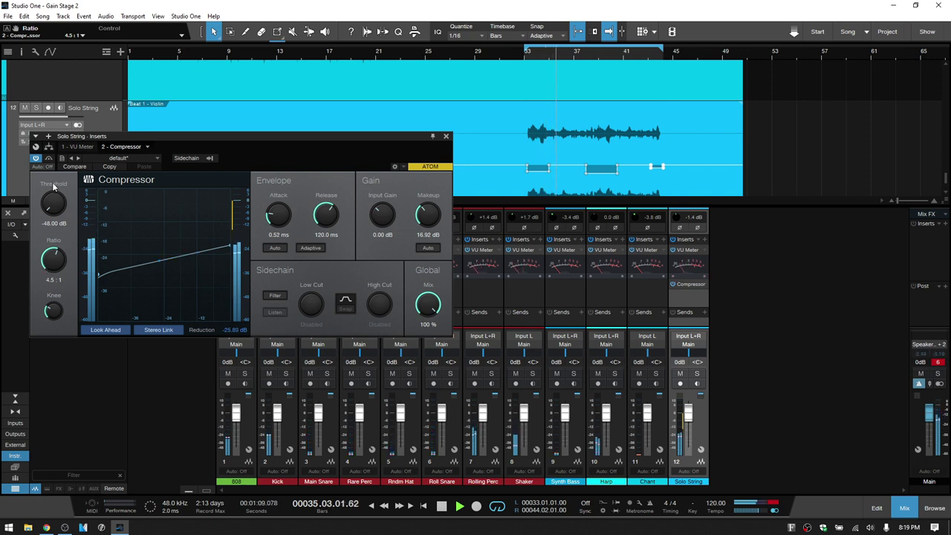
{"action": "left_click", "coordinate": [49, 159]}
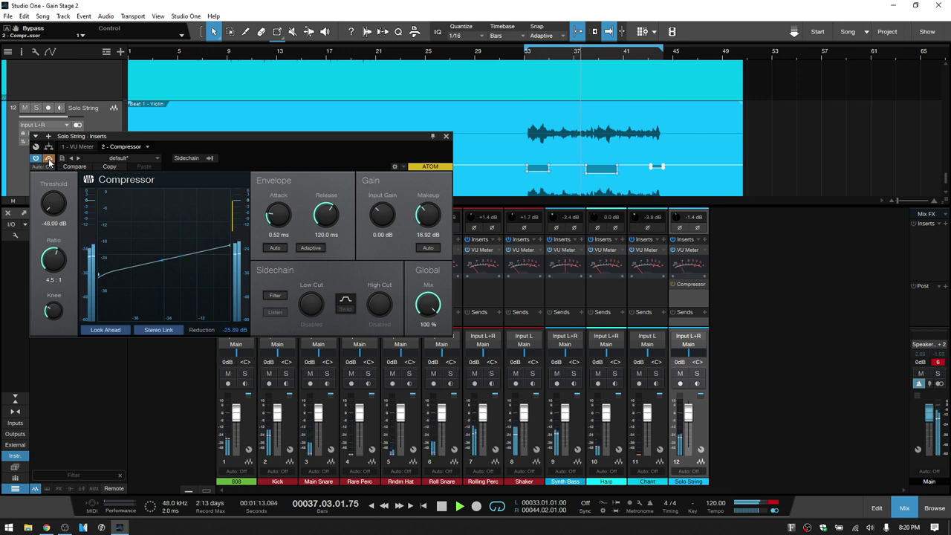
{"action": "left_click", "coordinate": [49, 159]}
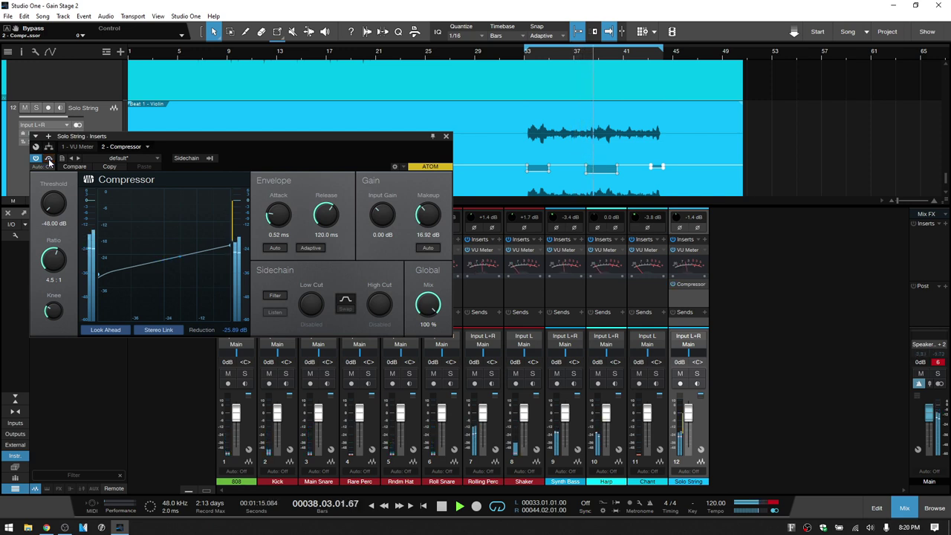
{"action": "left_click", "coordinate": [49, 159]}
{"action": "left_click", "coordinate": [49, 159]}
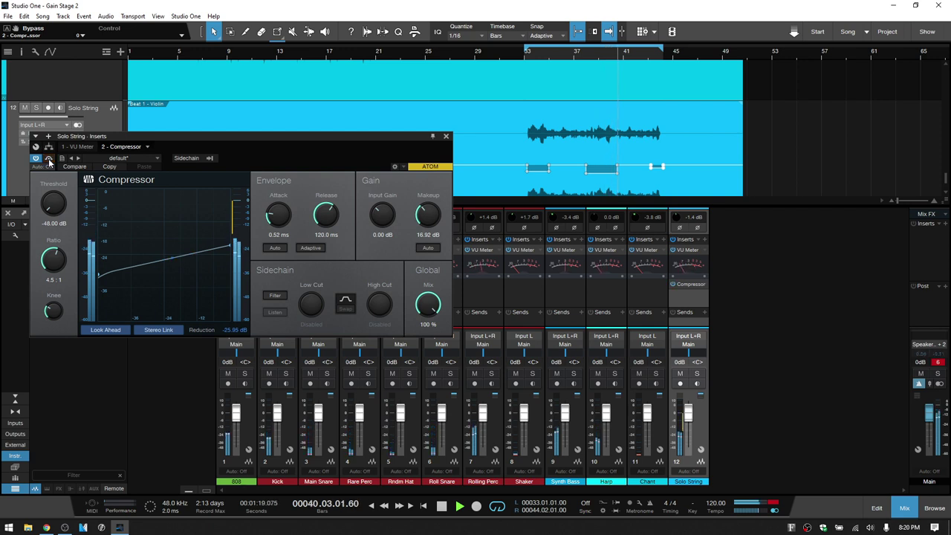
{"action": "left_click", "coordinate": [49, 159]}
{"action": "left_click", "coordinate": [49, 159]}
{"action": "left_click", "coordinate": [49, 159]}
- Close the compressor editor and stop the looped playback
{"action": "left_click", "coordinate": [446, 136]}
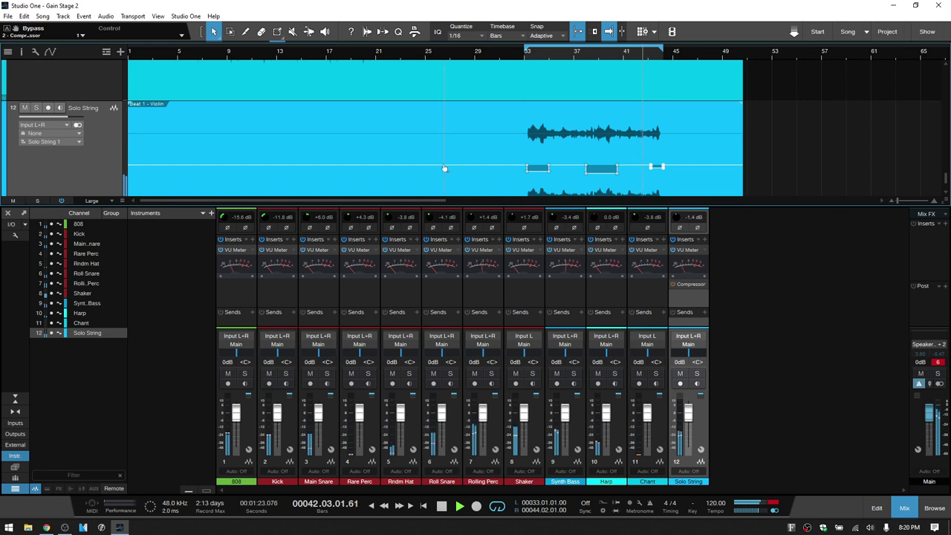
{"action": "key", "text": "space"}
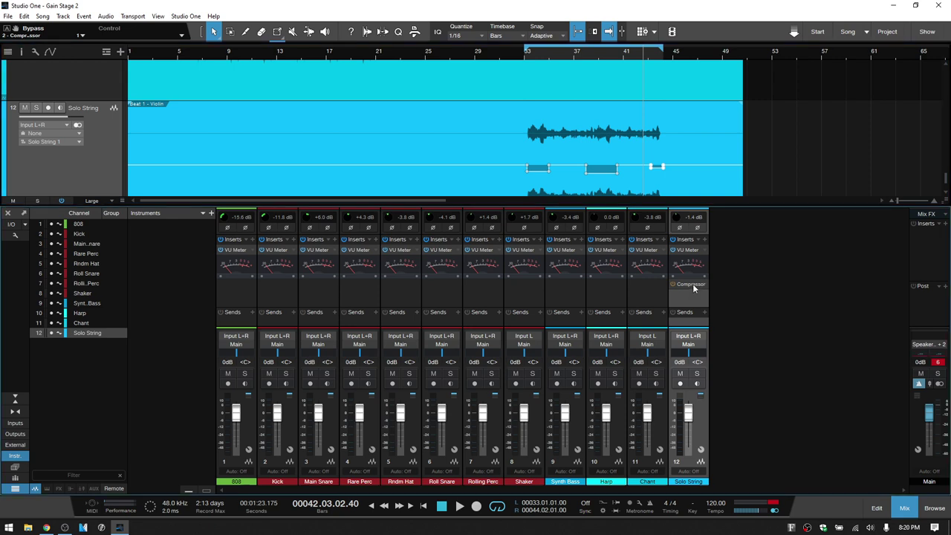
- Reopen the Solo String Compressor editor from the mixer insert
{"action": "left_click", "coordinate": [691, 285]}
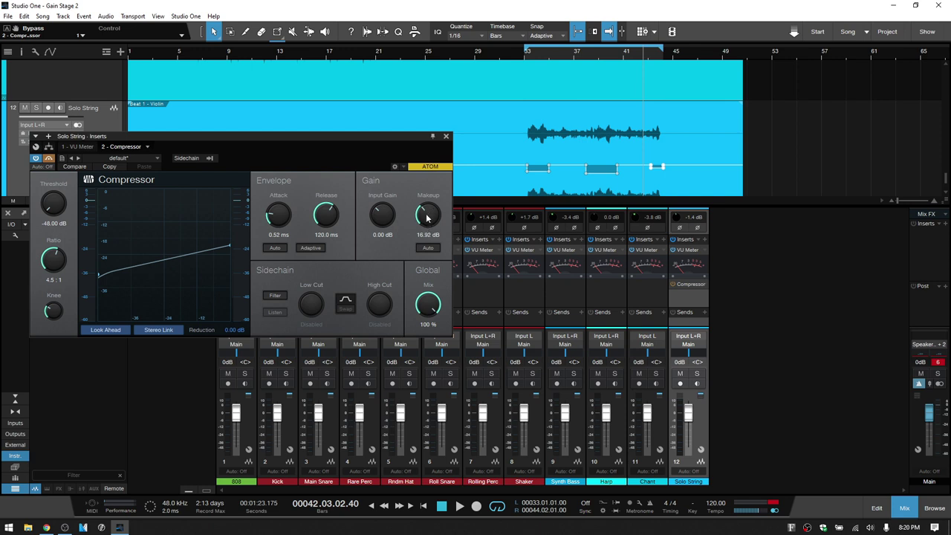